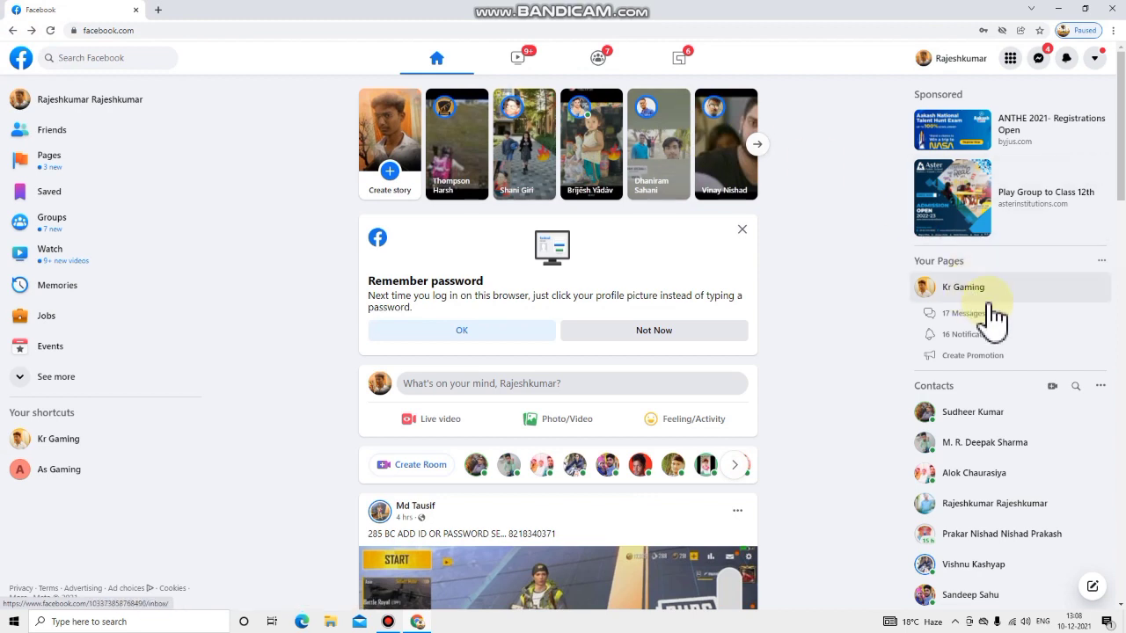
Open the Kr Gaming page and dismiss the WhatsApp connection prompt, confirming to leave it.
click(984, 292)
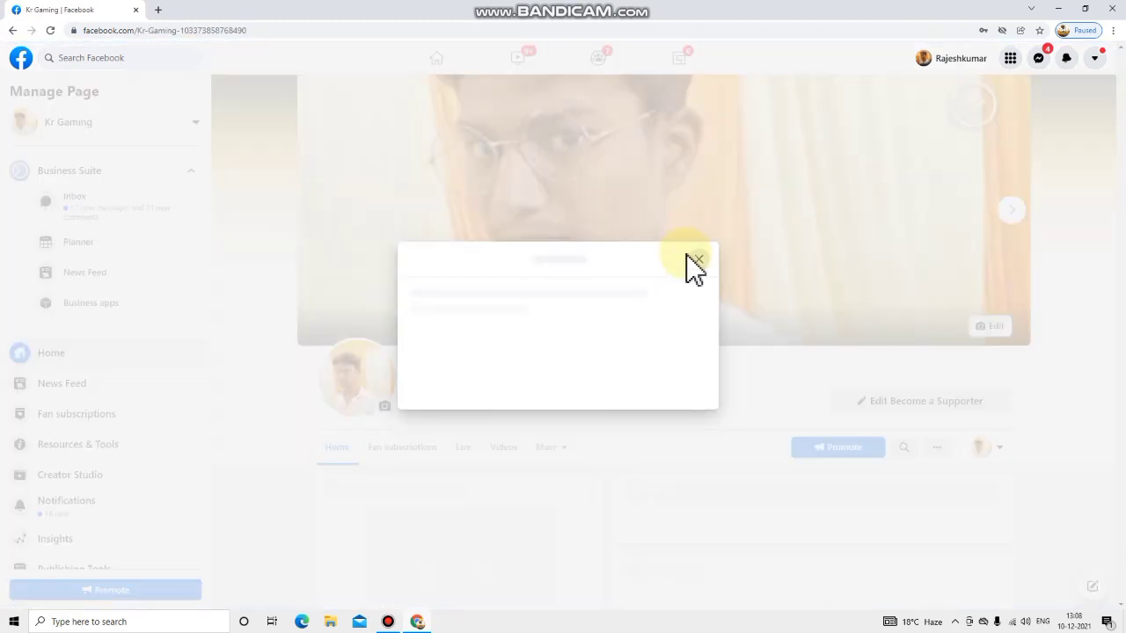
click(701, 151)
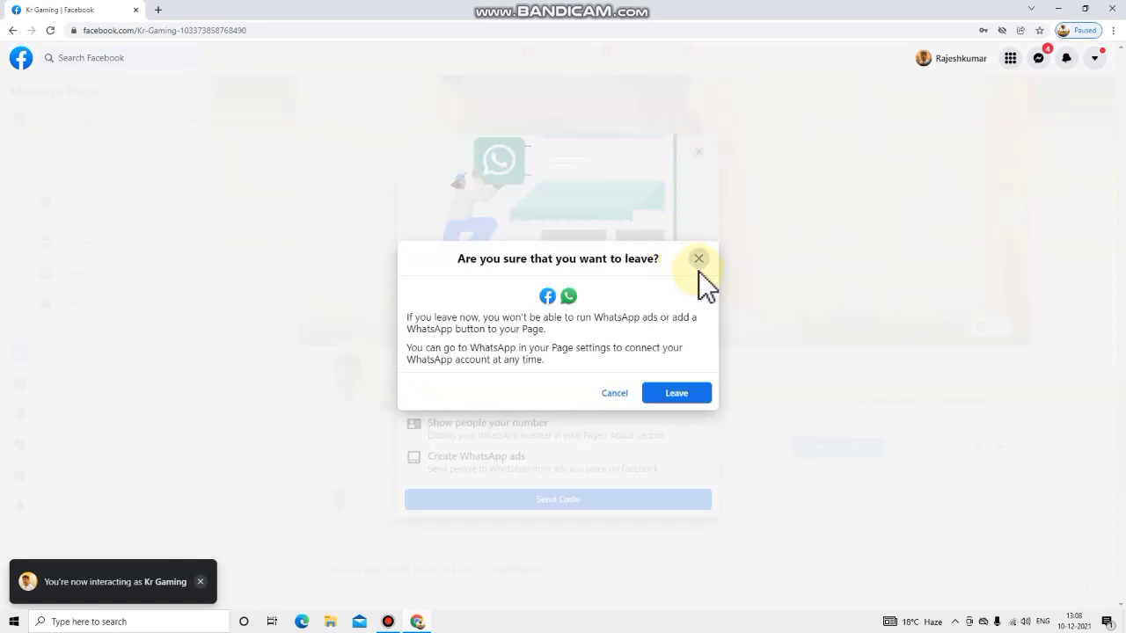
click(676, 394)
Look through the Kr Gaming page's recent posts, their reach and engagement, and the 28-day Insights.
scroll(674, 365, down, 2)
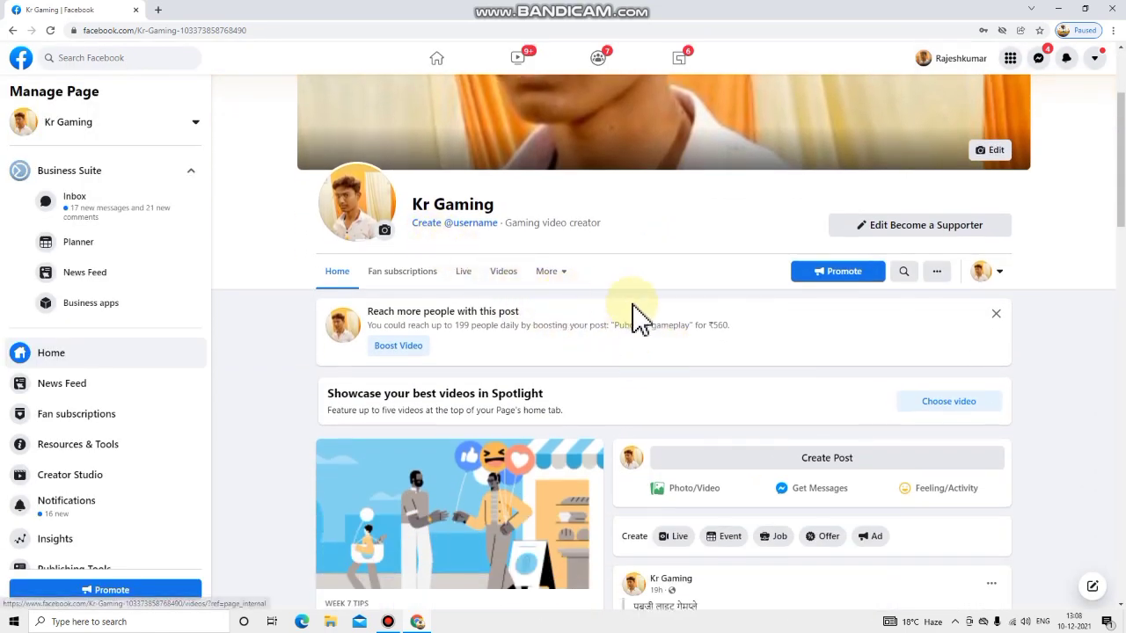
scroll(648, 347, down, 6)
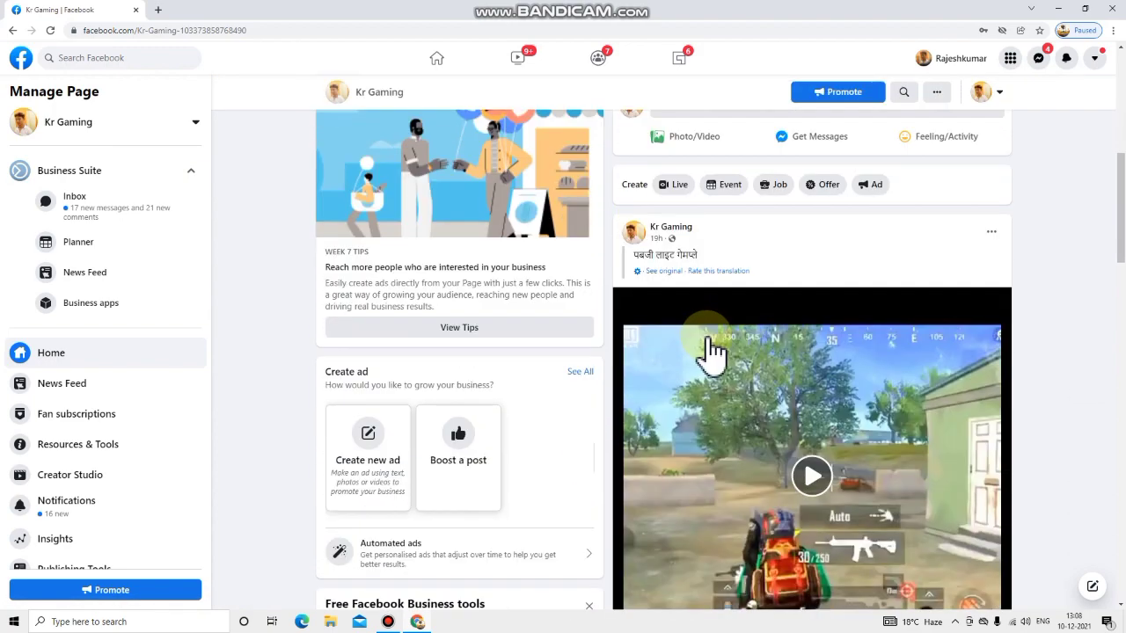
scroll(765, 347, down, 2)
scroll(762, 339, up, 3)
scroll(759, 343, down, 5)
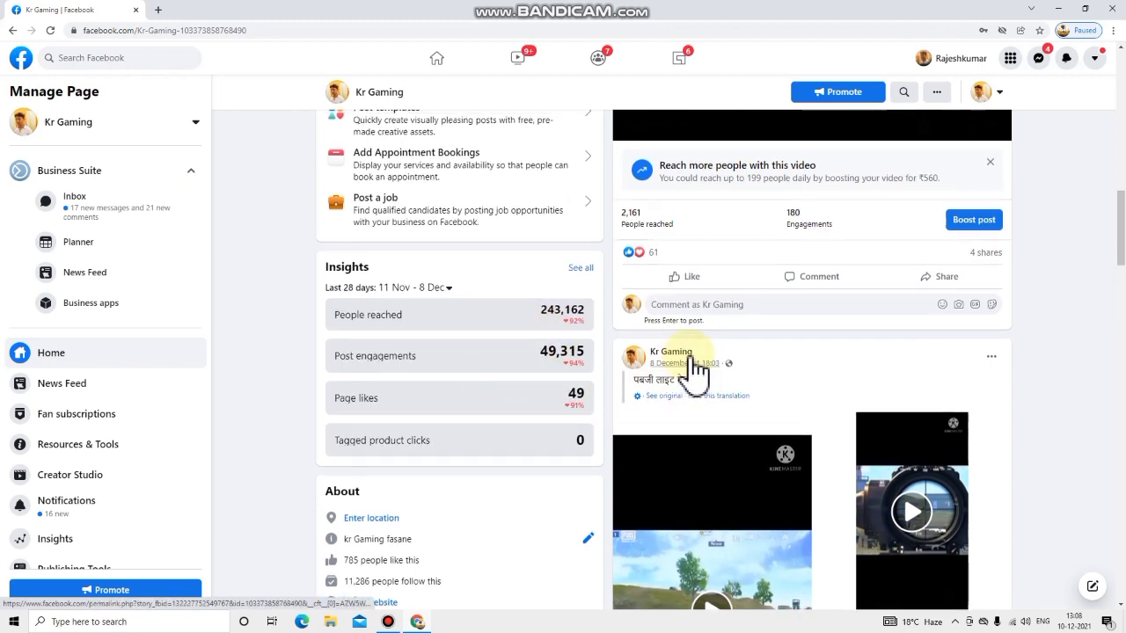
scroll(703, 360, up, 2)
scroll(712, 357, up, 4)
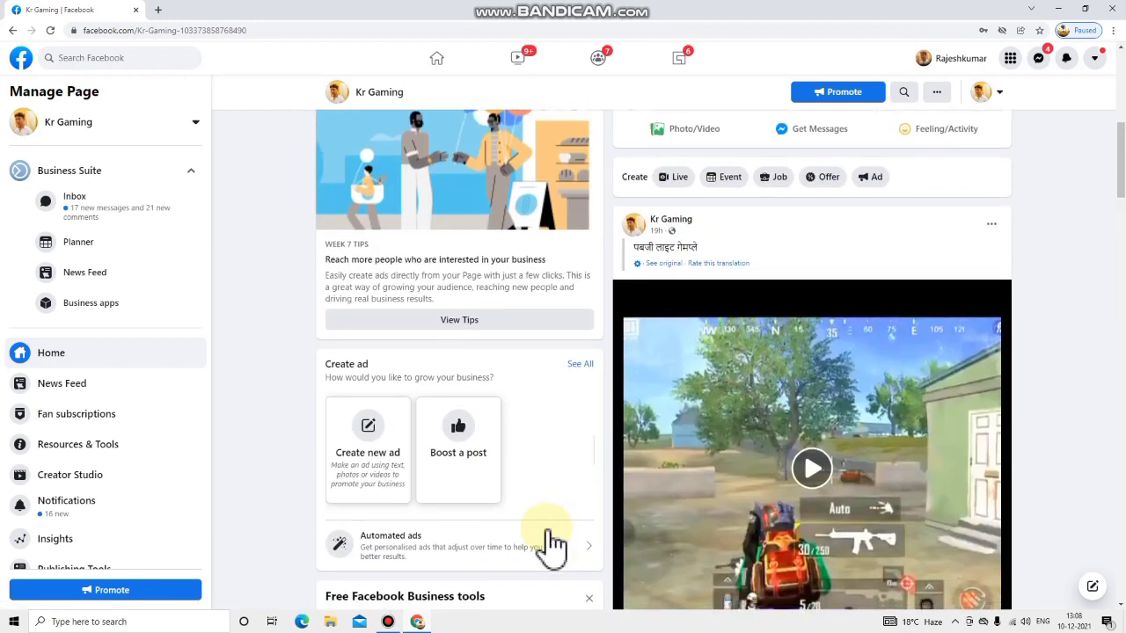
scroll(548, 533, down, 2)
scroll(546, 518, down, 4)
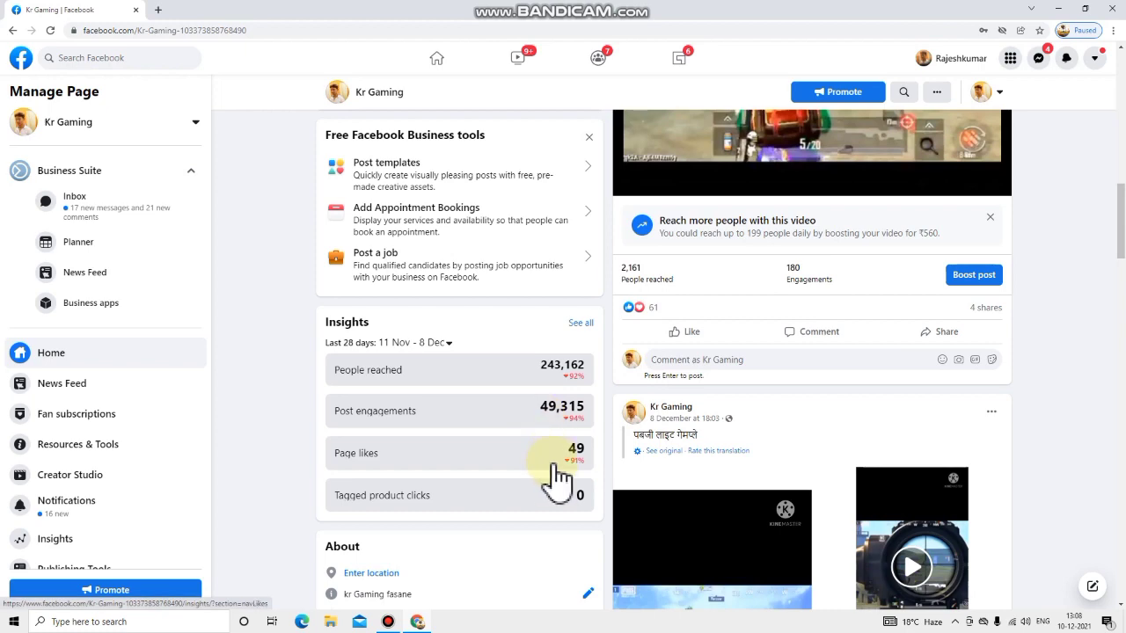
scroll(623, 447, up, 7)
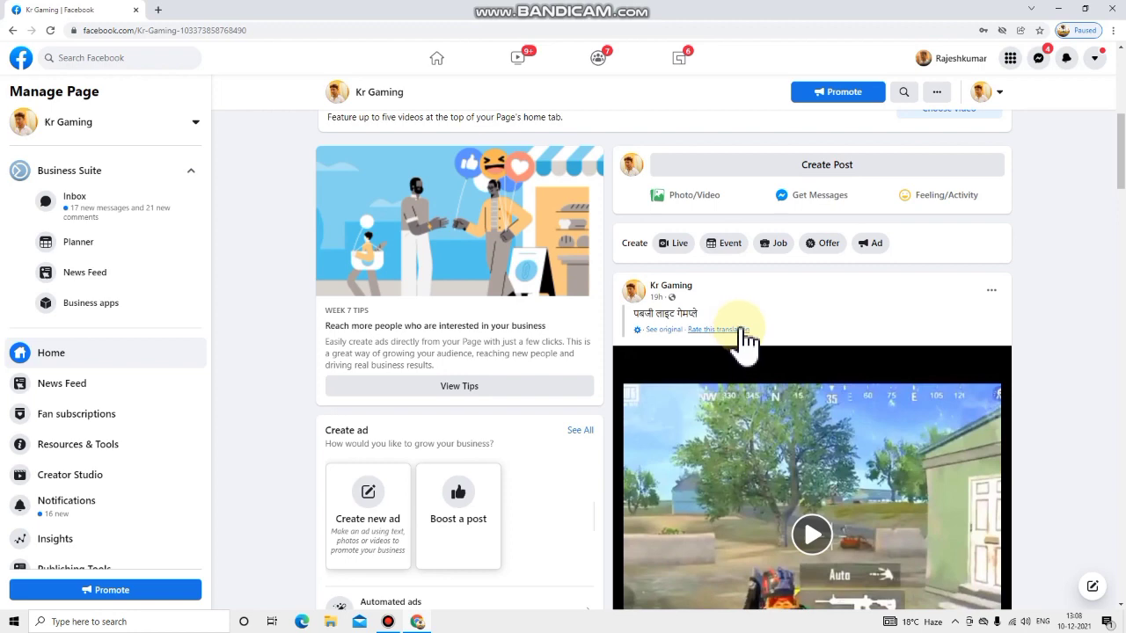
scroll(744, 341, up, 2)
scroll(535, 374, down, 5)
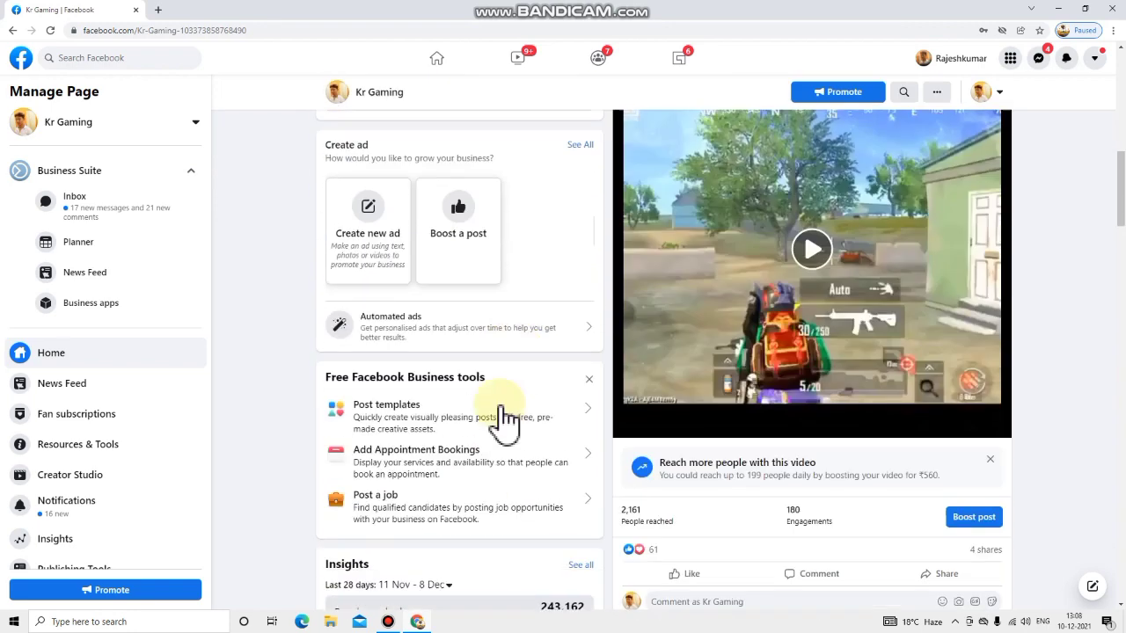
scroll(501, 440, down, 2)
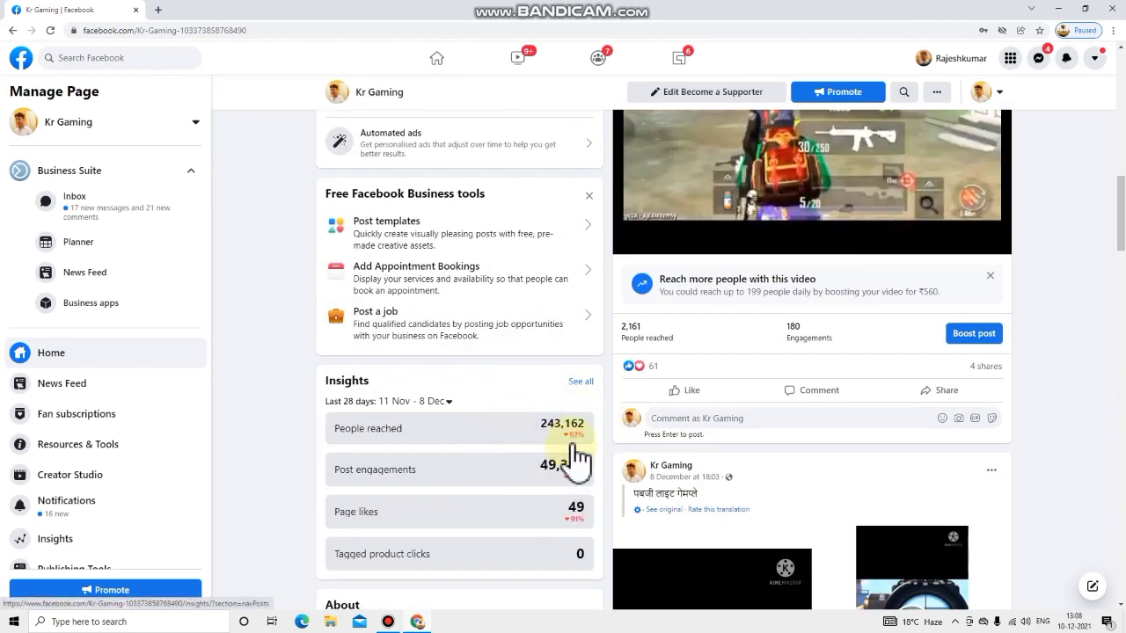
scroll(700, 391, up, 2)
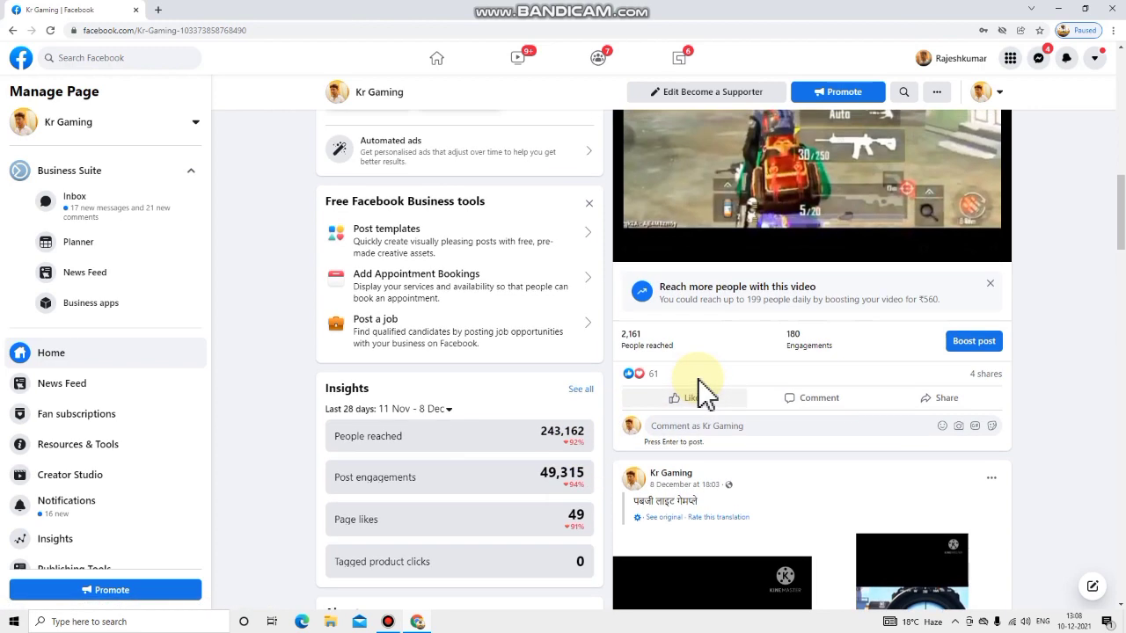
scroll(708, 400, up, 3)
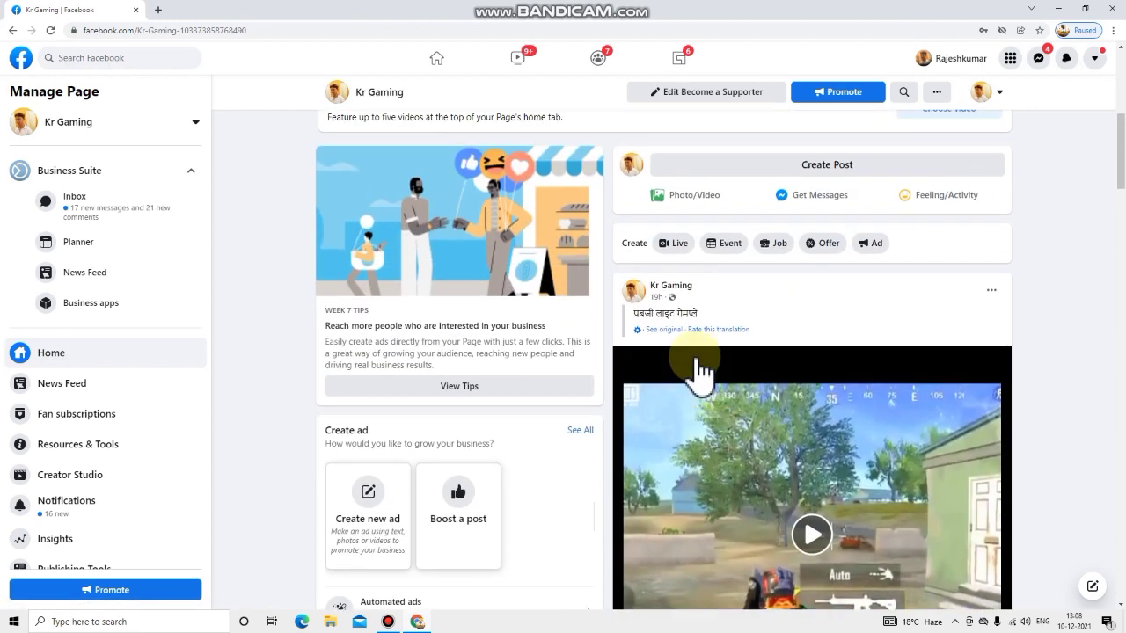
scroll(678, 445, up, 2)
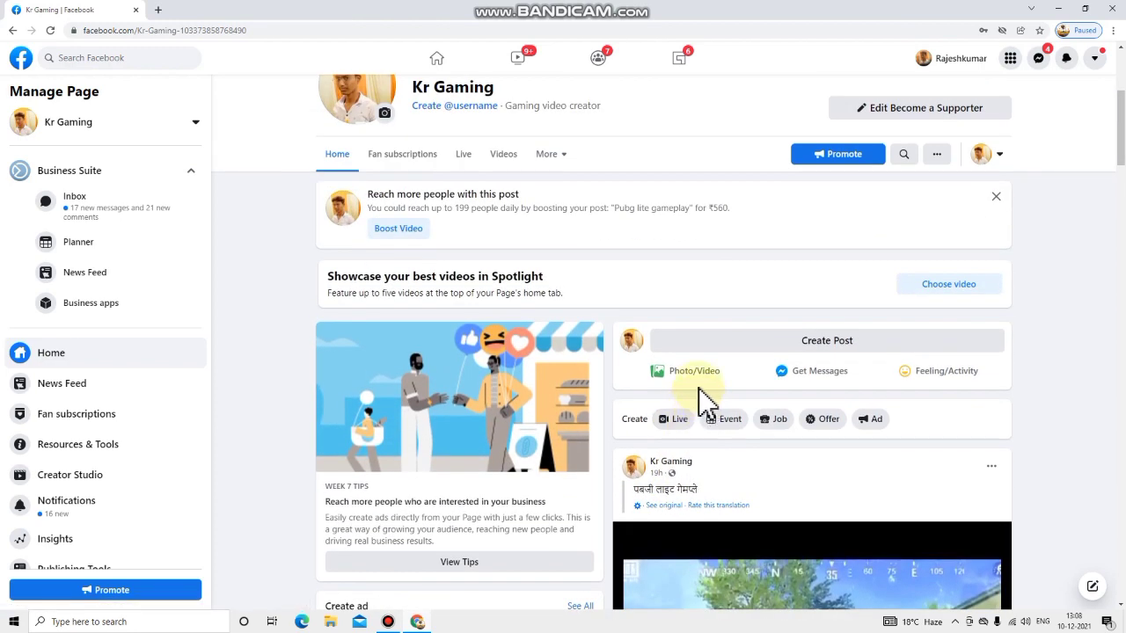
Open Creator Studio in a new browser tab and show the Monetisation policy issues for the Kr Gaming page.
click(157, 10)
click(644, 303)
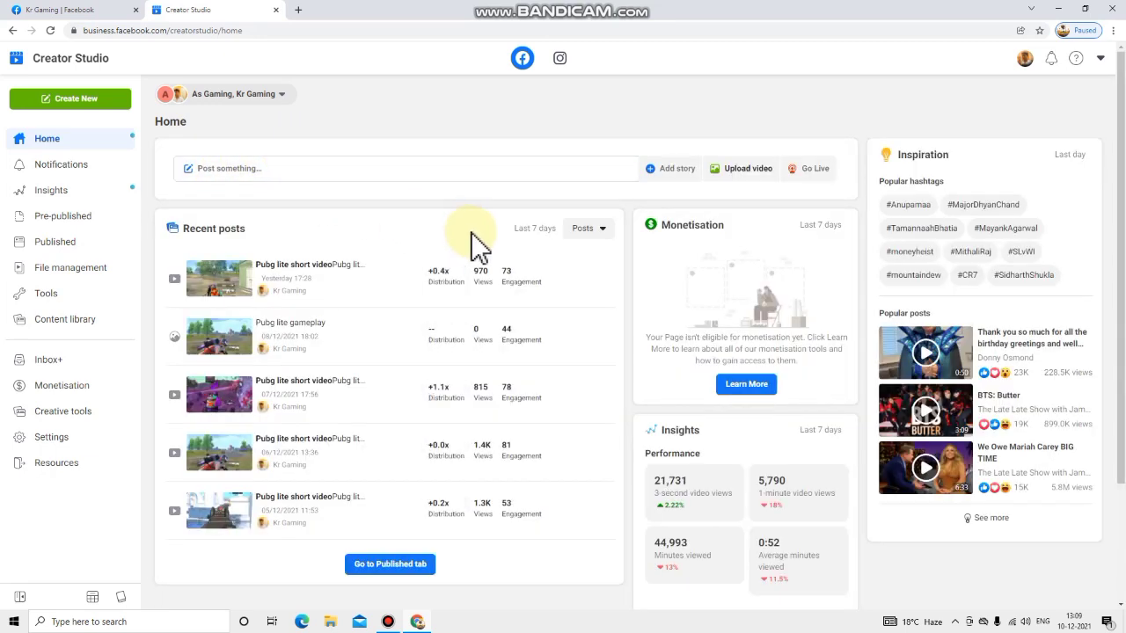
click(79, 389)
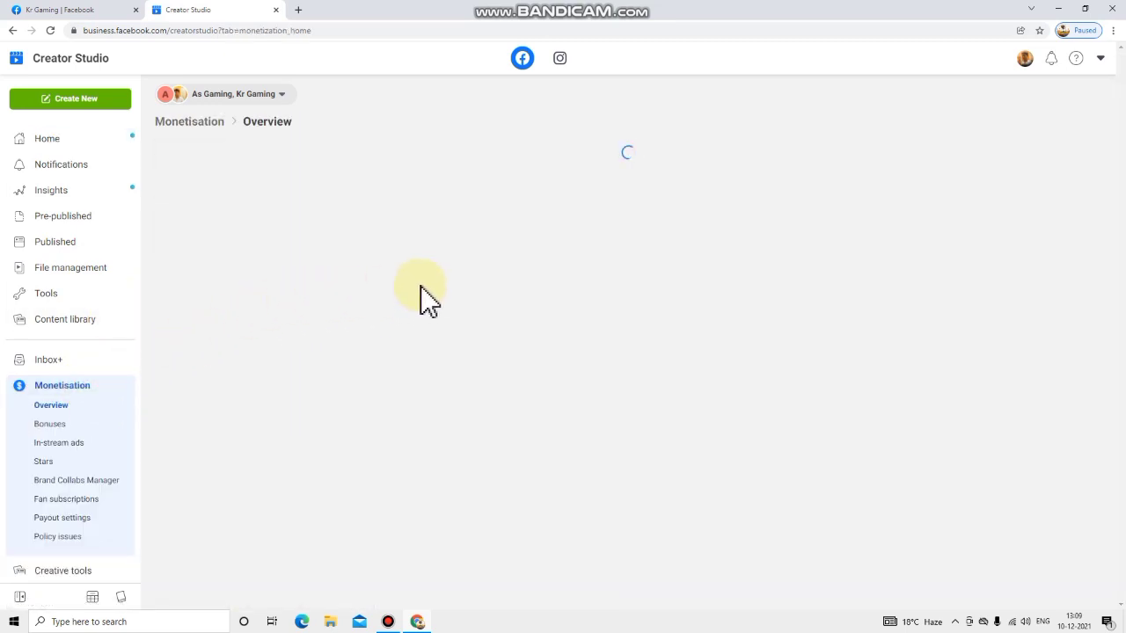
click(67, 539)
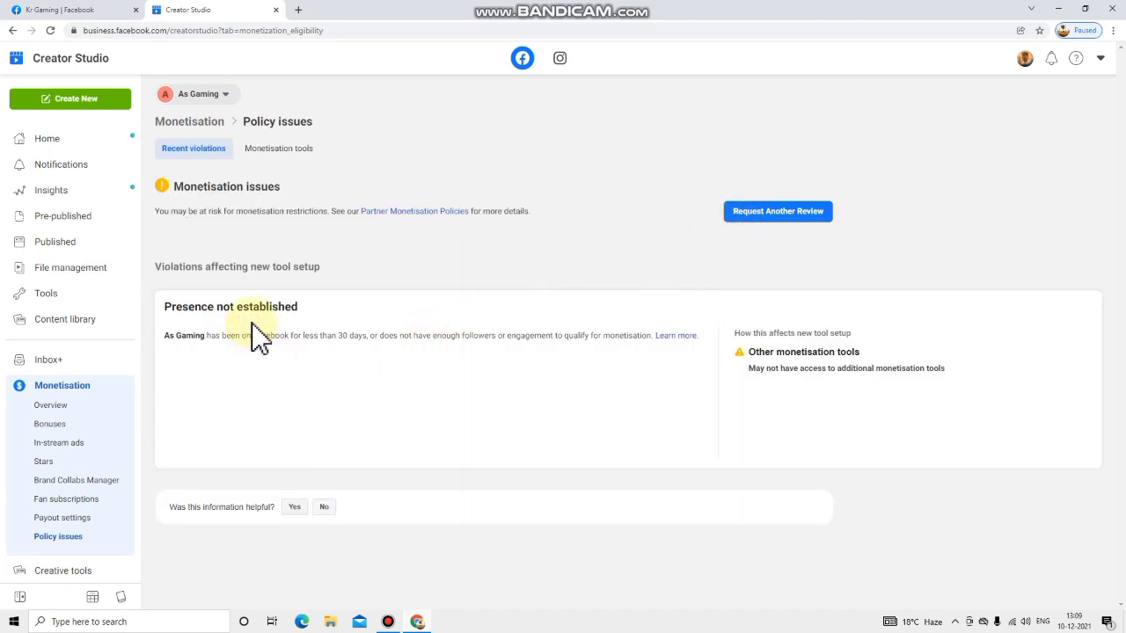
click(220, 104)
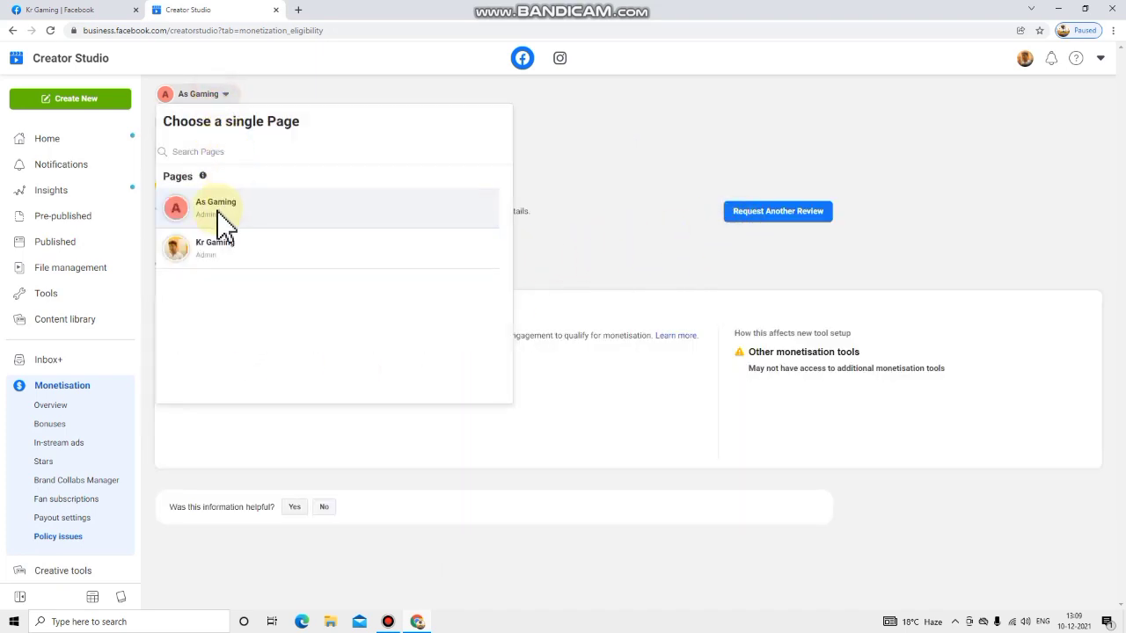
click(221, 244)
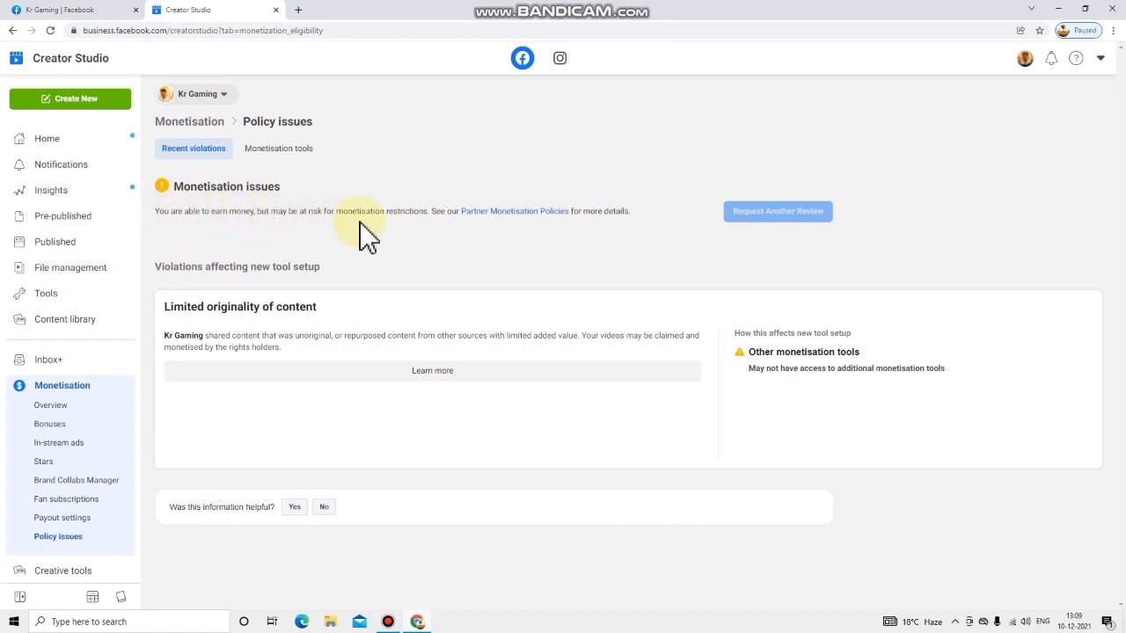
Check the status of every monetisation tool for Kr Gaming and view the page's bonuses.
click(268, 154)
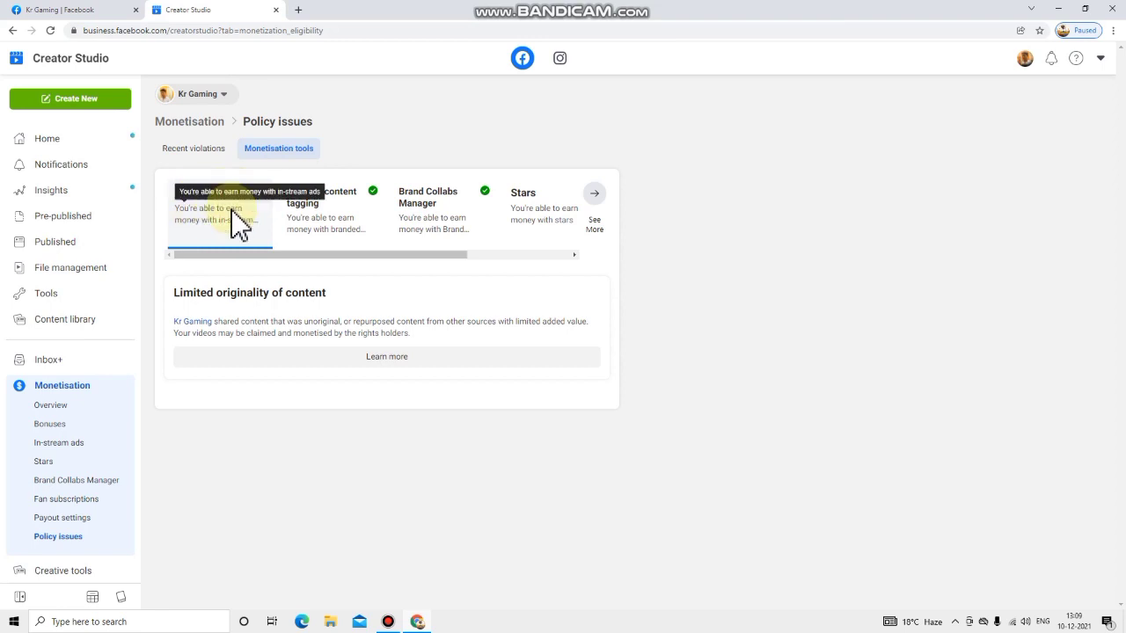
click(595, 194)
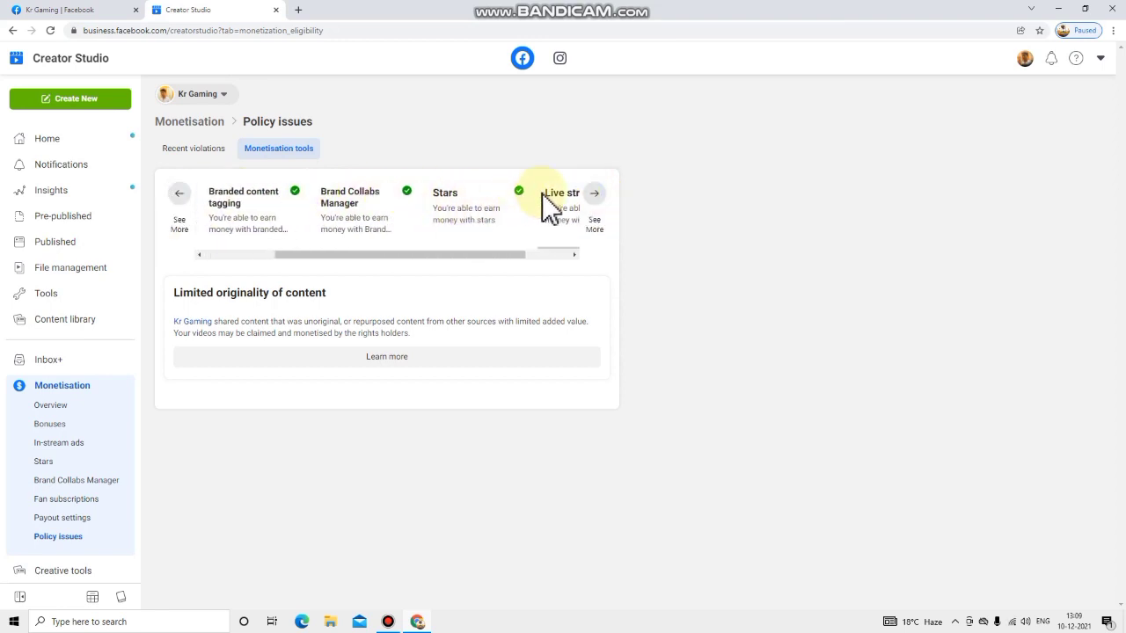
click(594, 194)
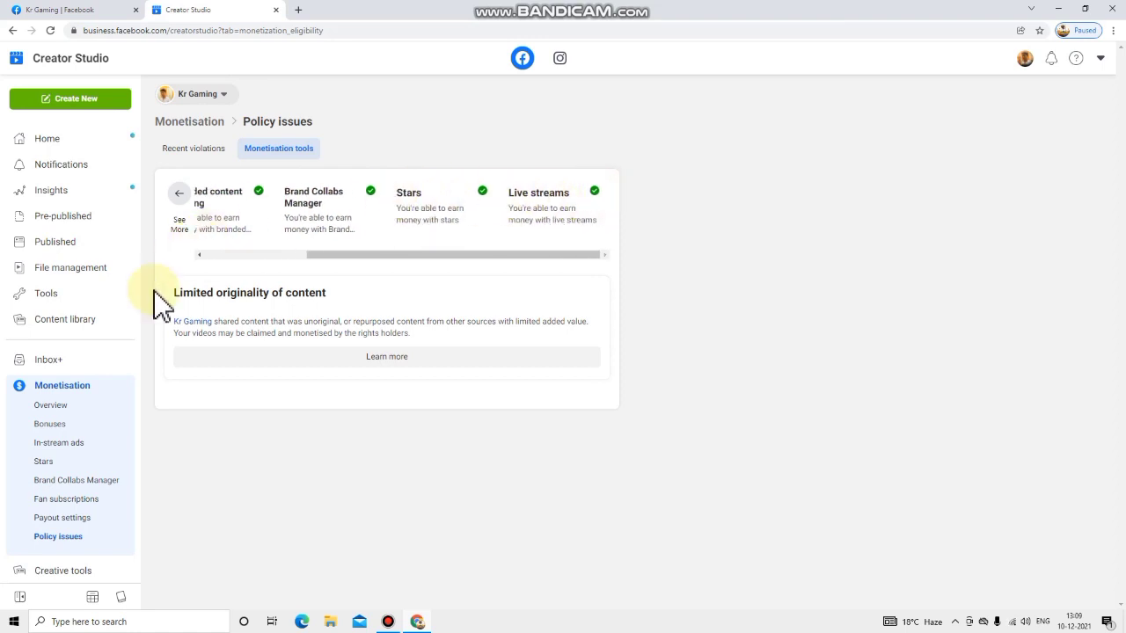
click(71, 426)
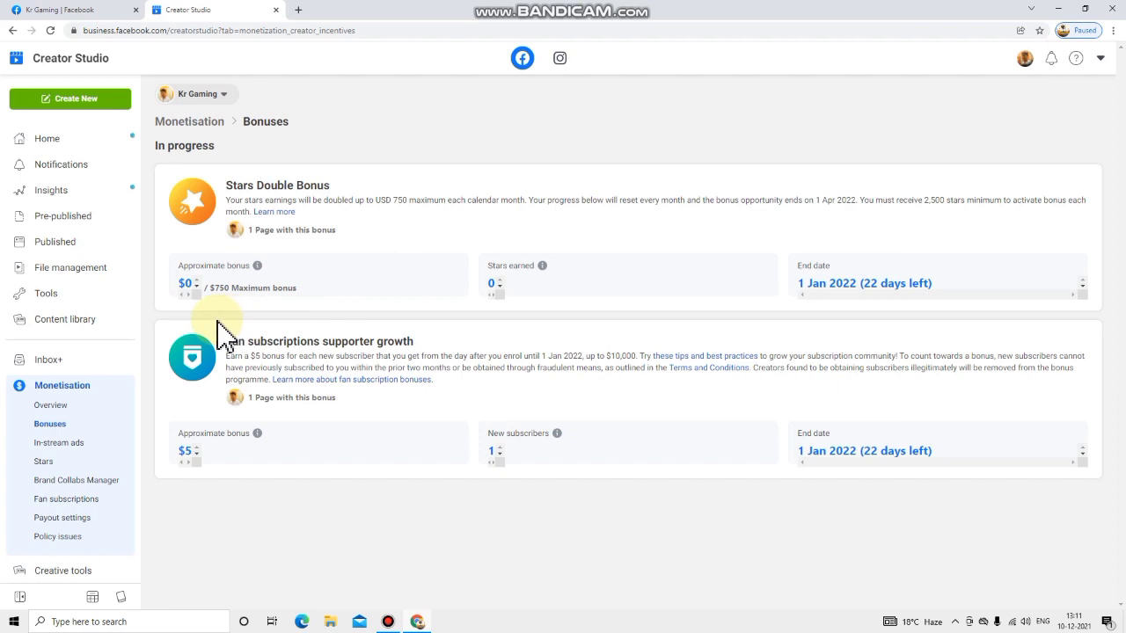
Return to the Creator Studio home, reload it, and start uploading a single video.
click(46, 139)
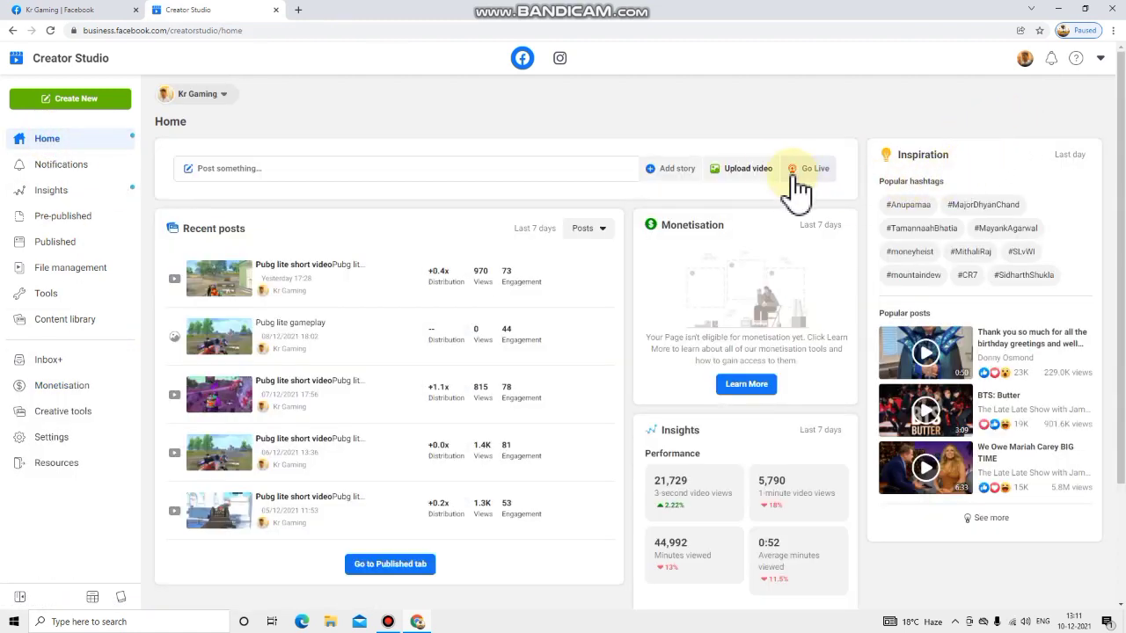
click(744, 168)
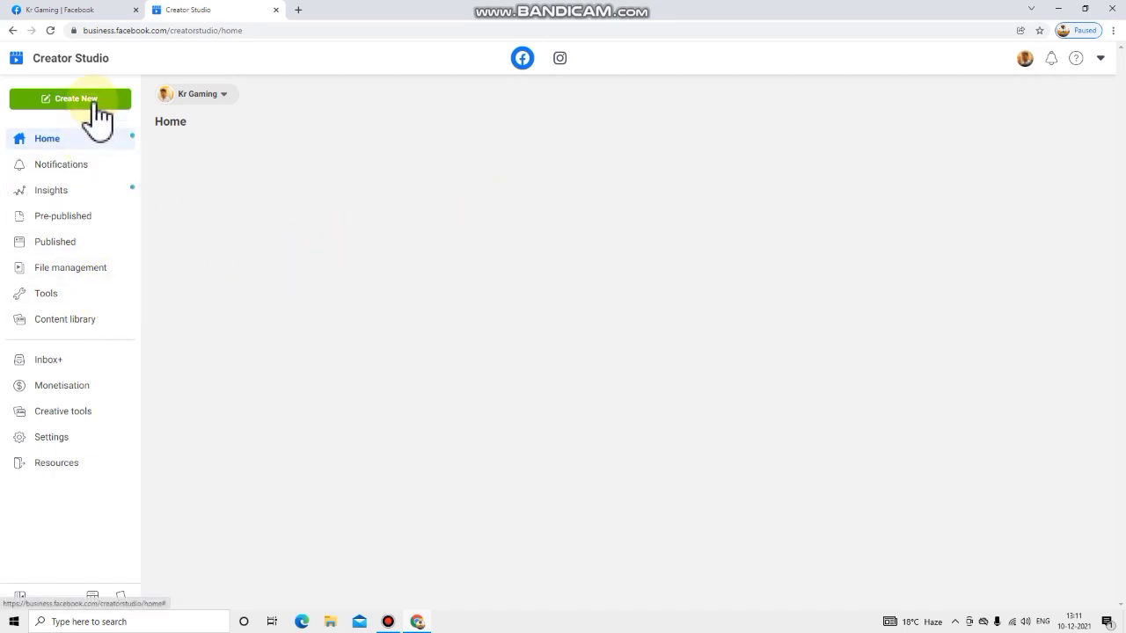
click(50, 30)
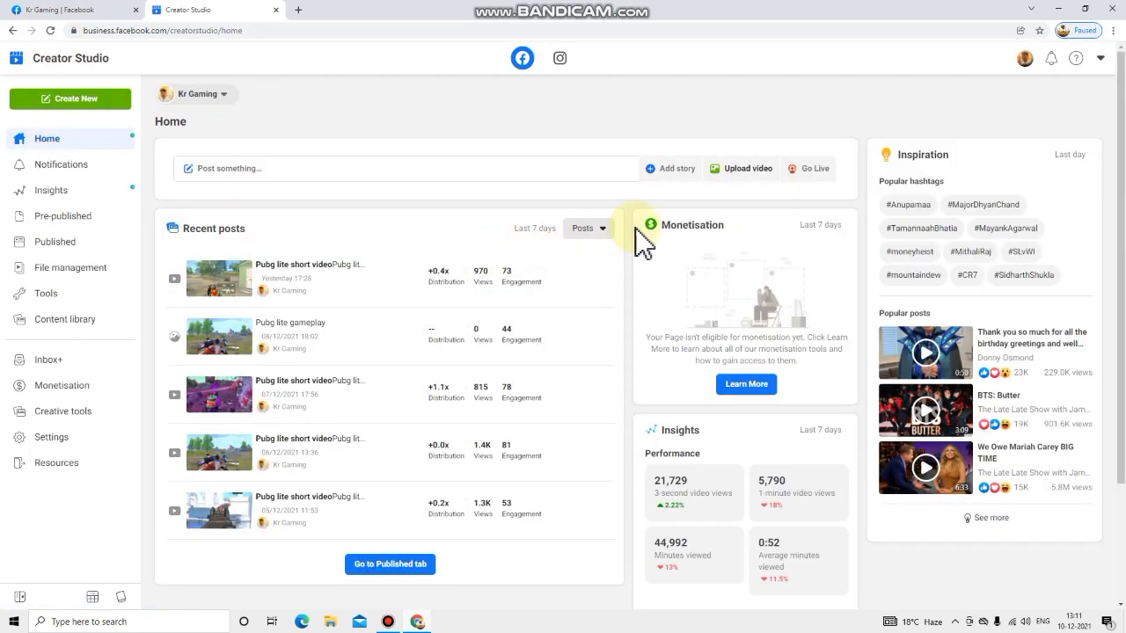
click(747, 169)
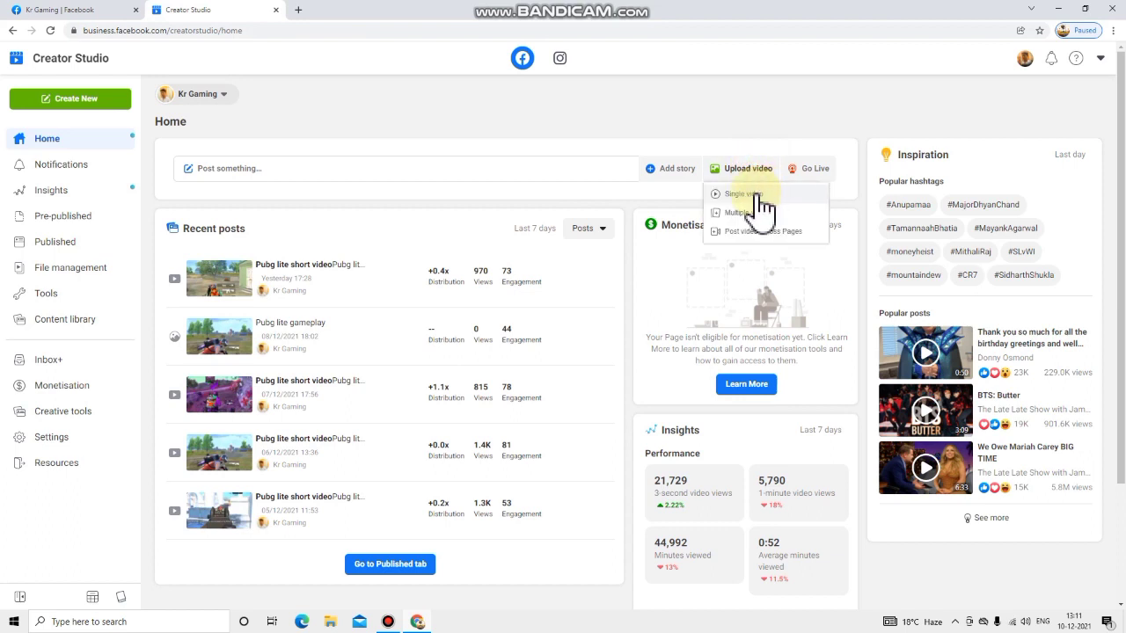
click(754, 194)
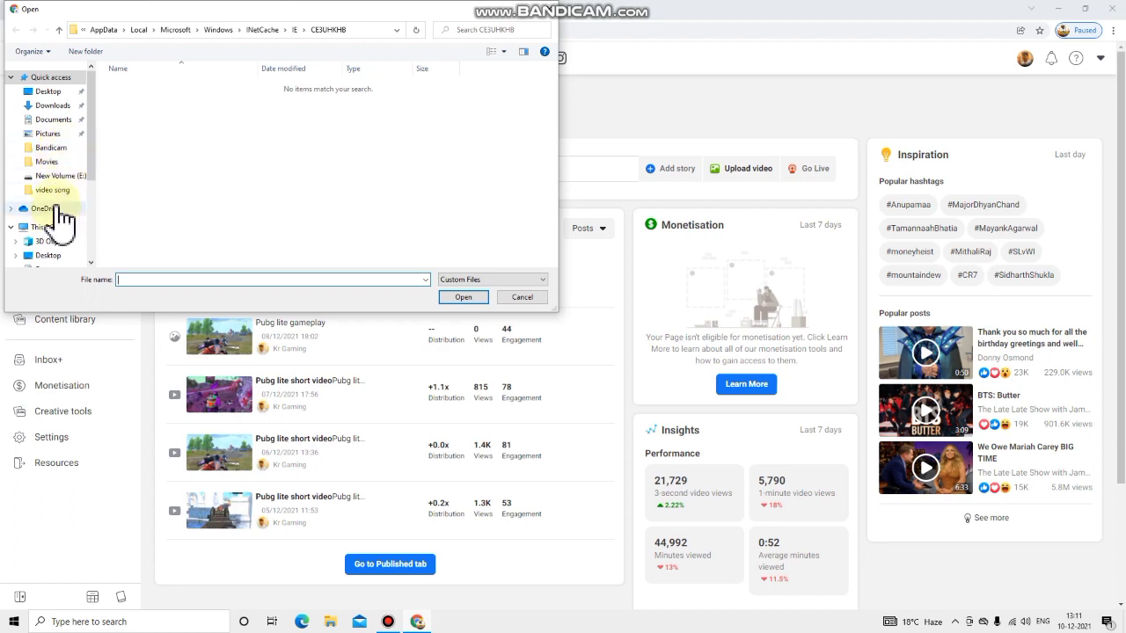
click(50, 93)
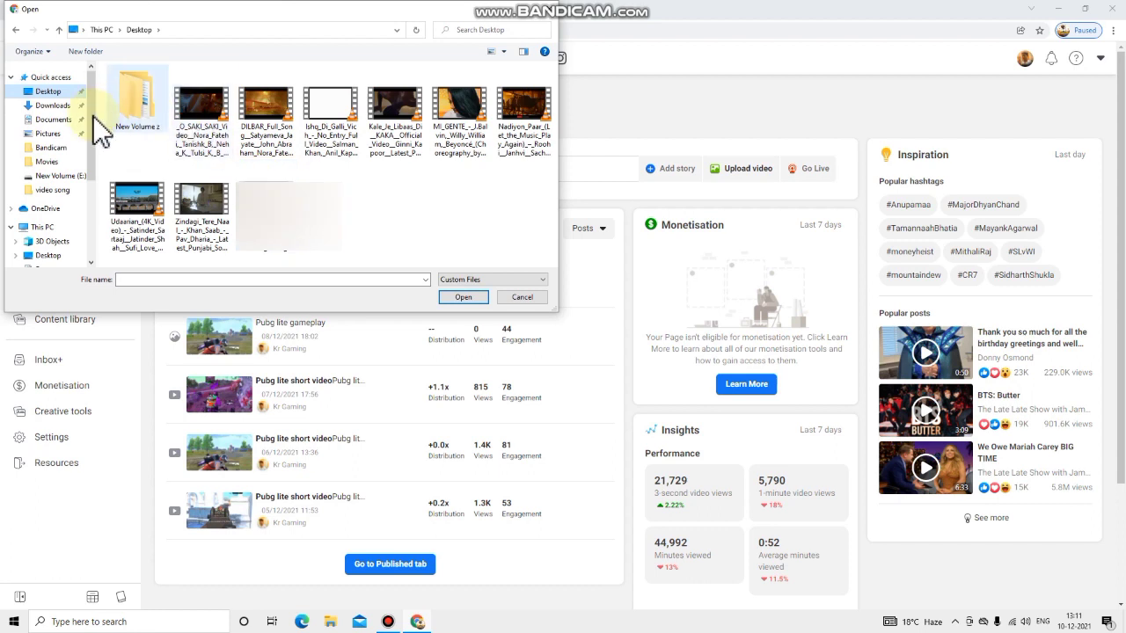
click(51, 191)
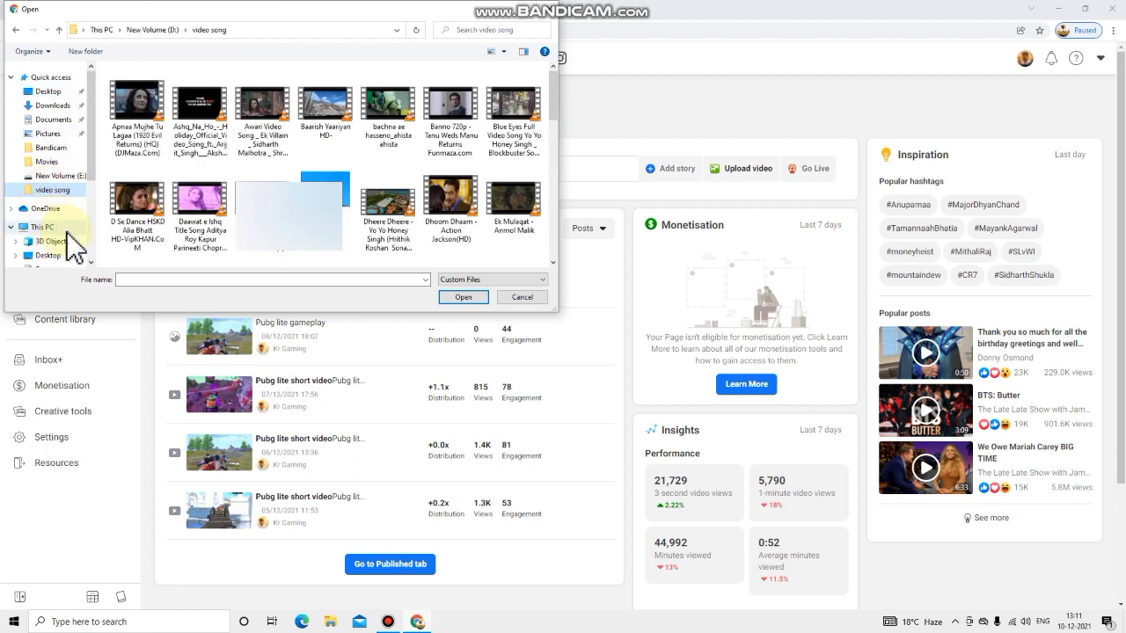
click(60, 255)
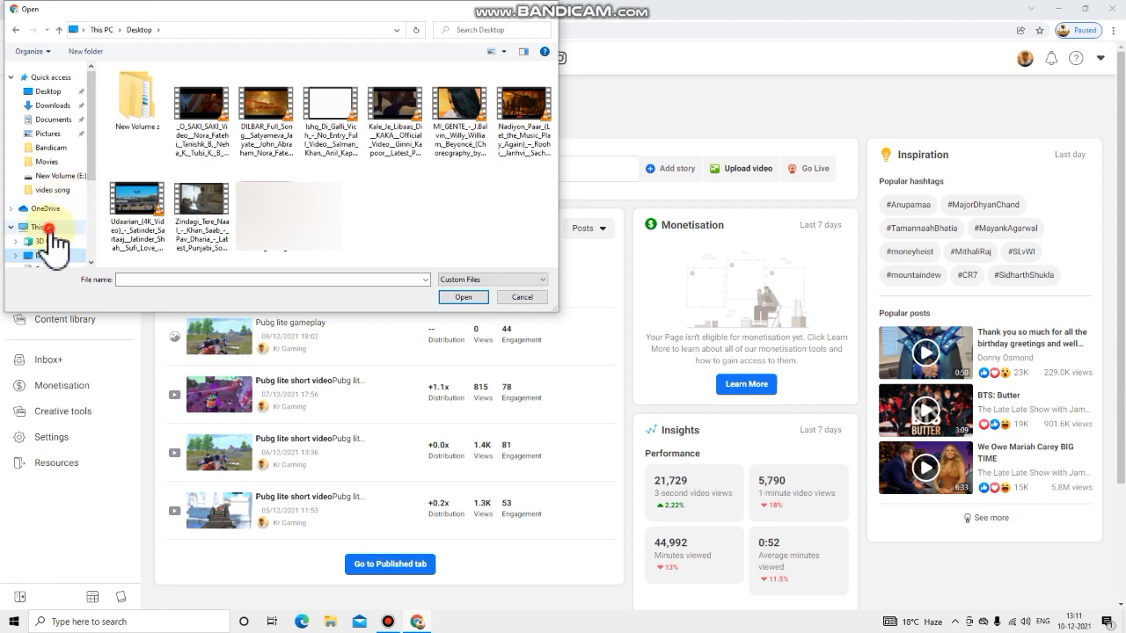
Browse to the "mp3 & video new" folder on New Volume (D:).
click(44, 227)
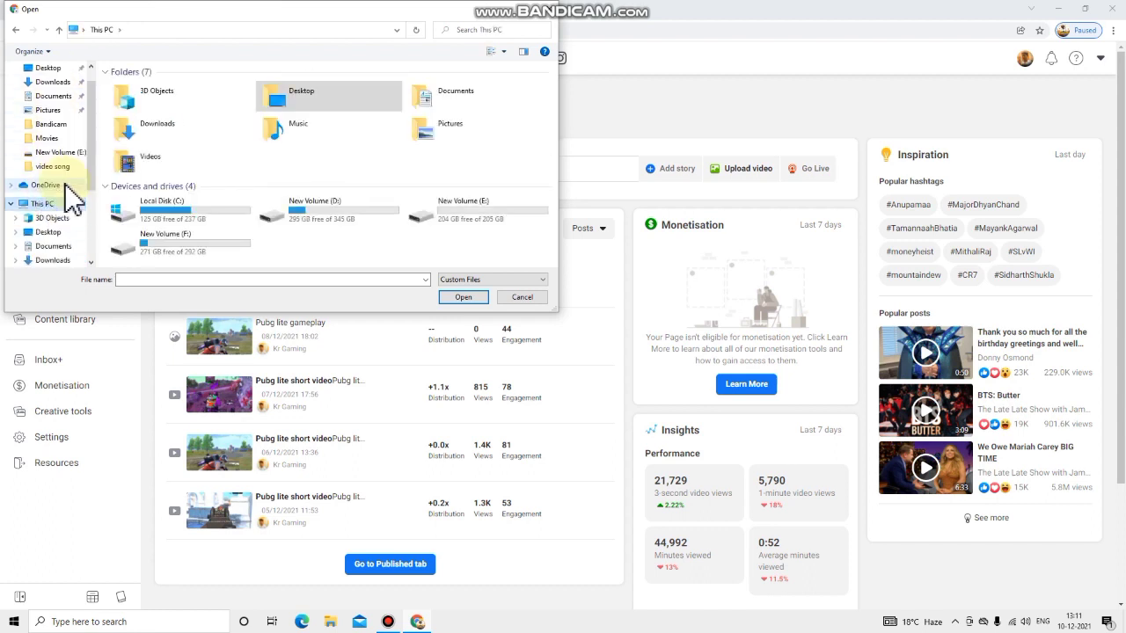
scroll(62, 212, down, 2)
scroll(59, 198, up, 1)
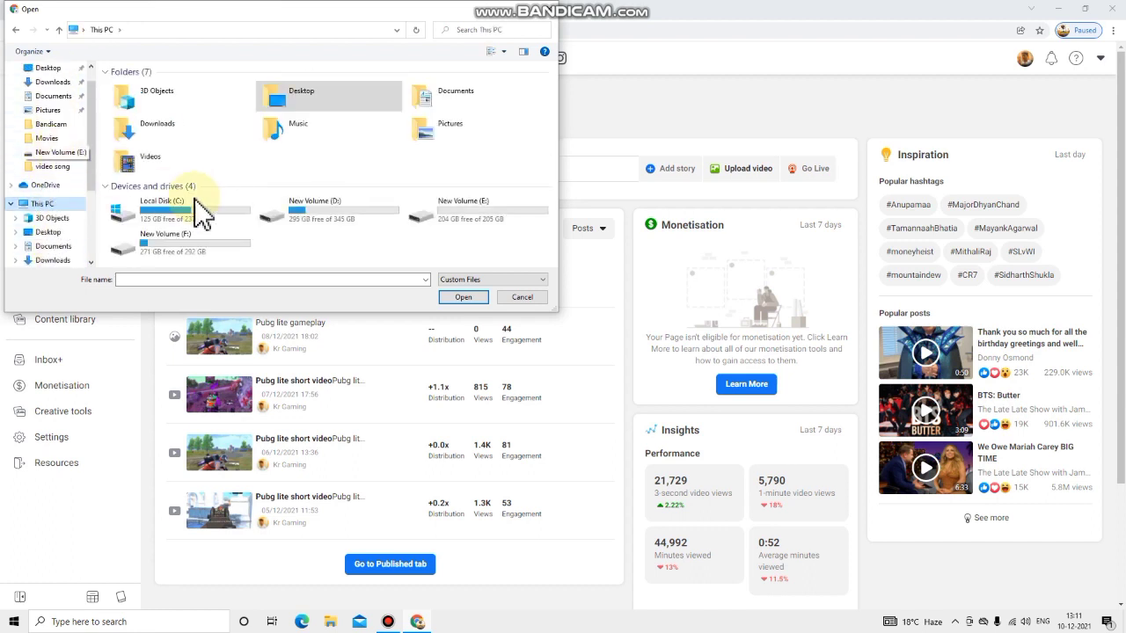
double_click(307, 217)
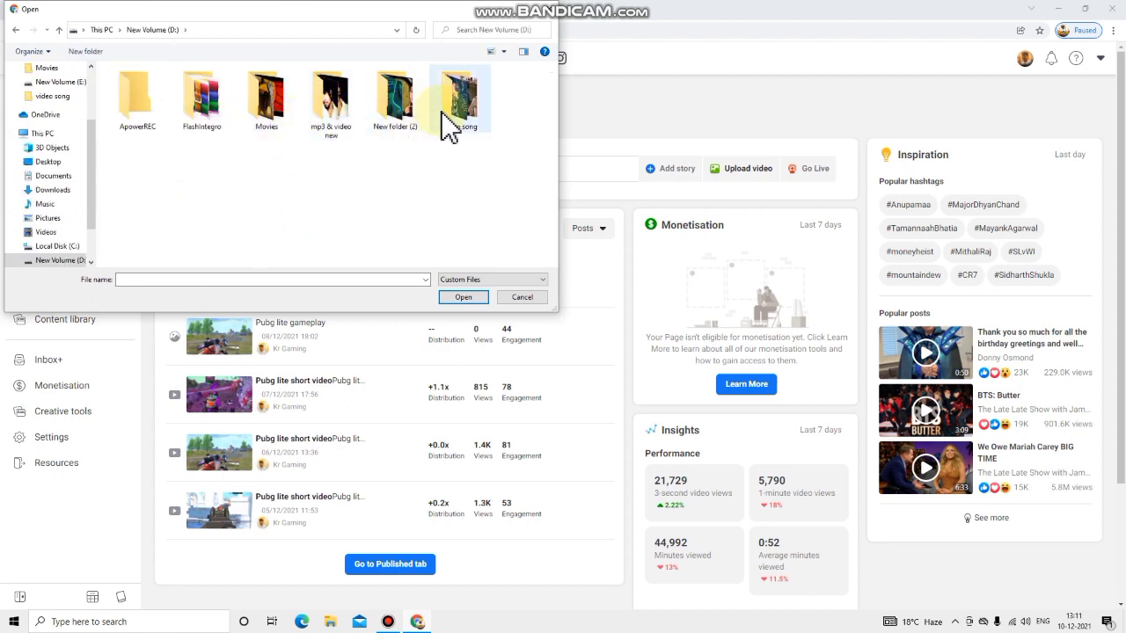
click(341, 121)
double_click(340, 121)
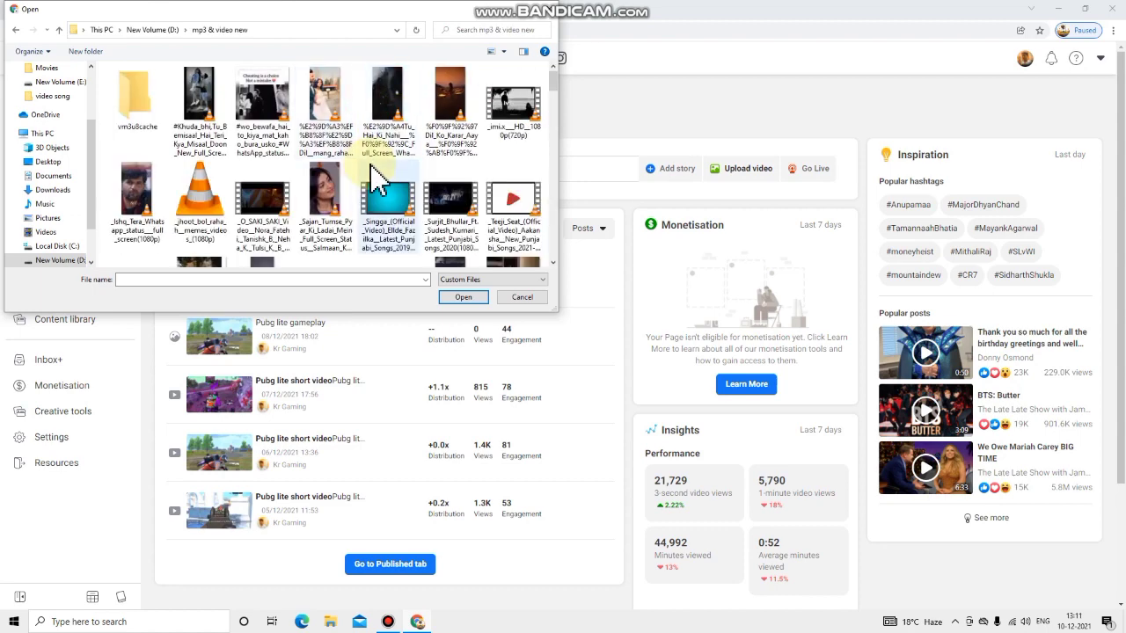
Find the Best_comedy Nana Patekar laughing video in the folder and open it for upload.
scroll(376, 175, down, 3)
scroll(377, 180, down, 1)
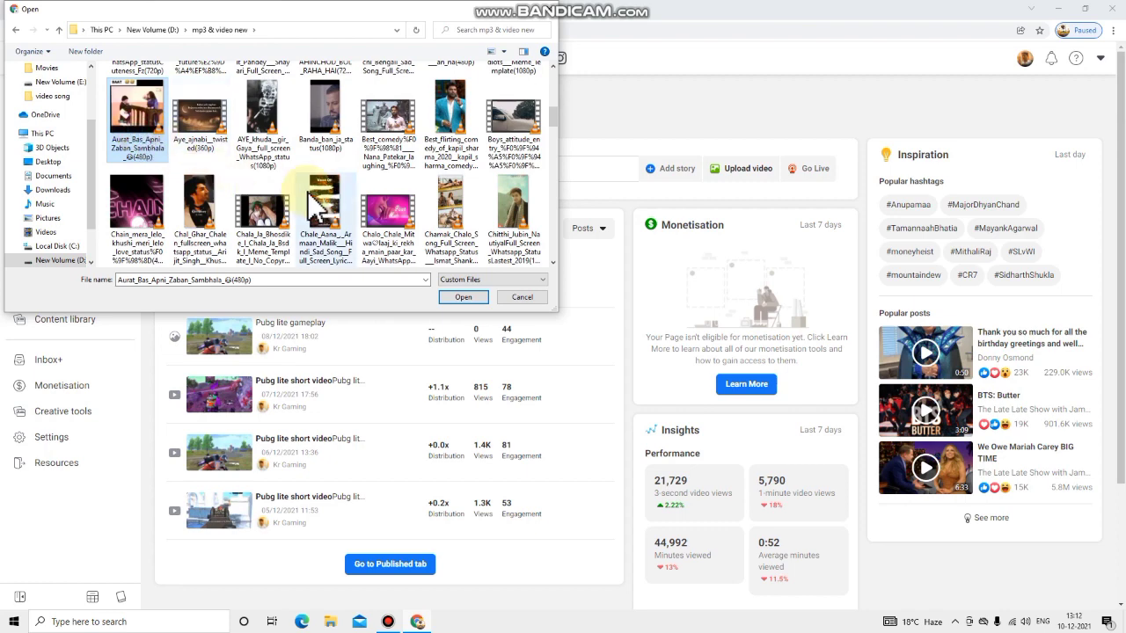
scroll(317, 211, down, 5)
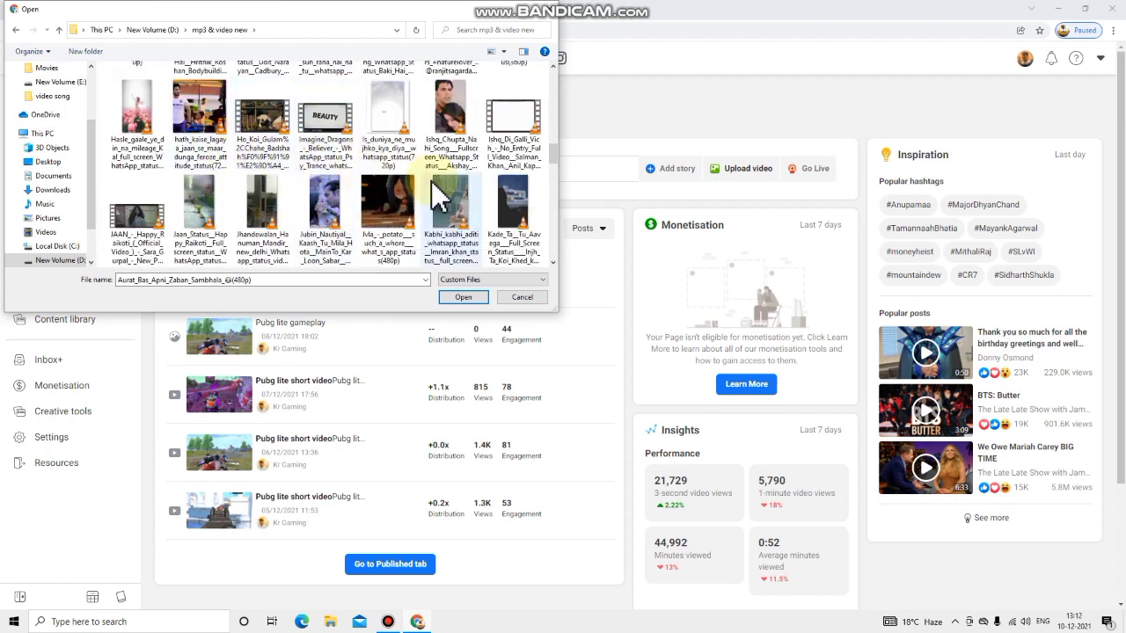
scroll(352, 188, down, 3)
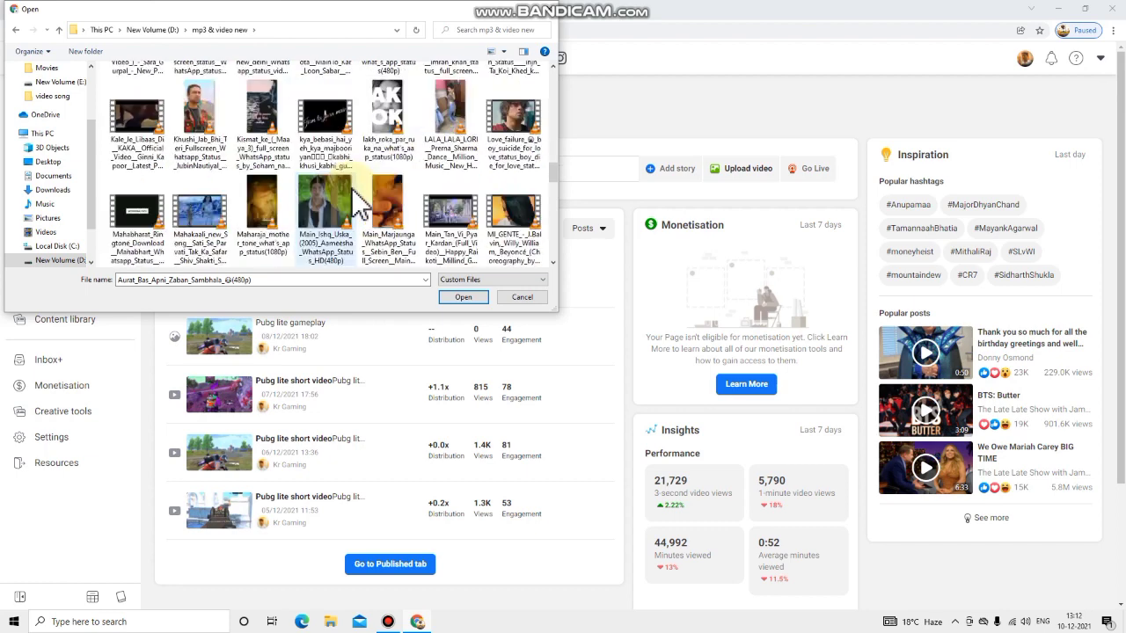
scroll(351, 189, down, 1)
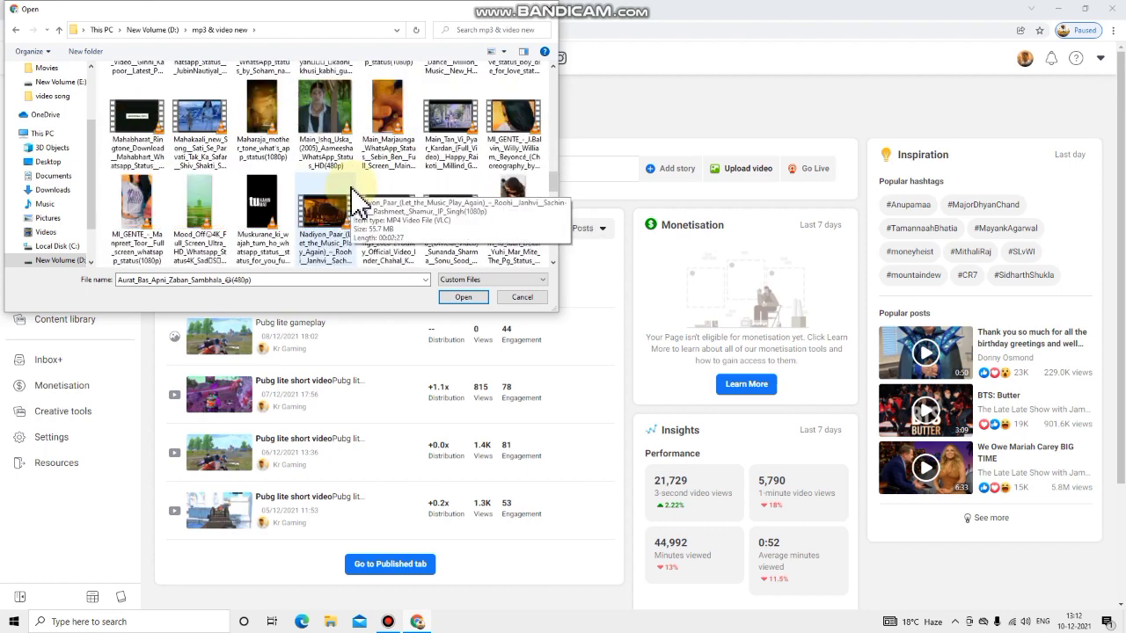
scroll(352, 188, down, 10)
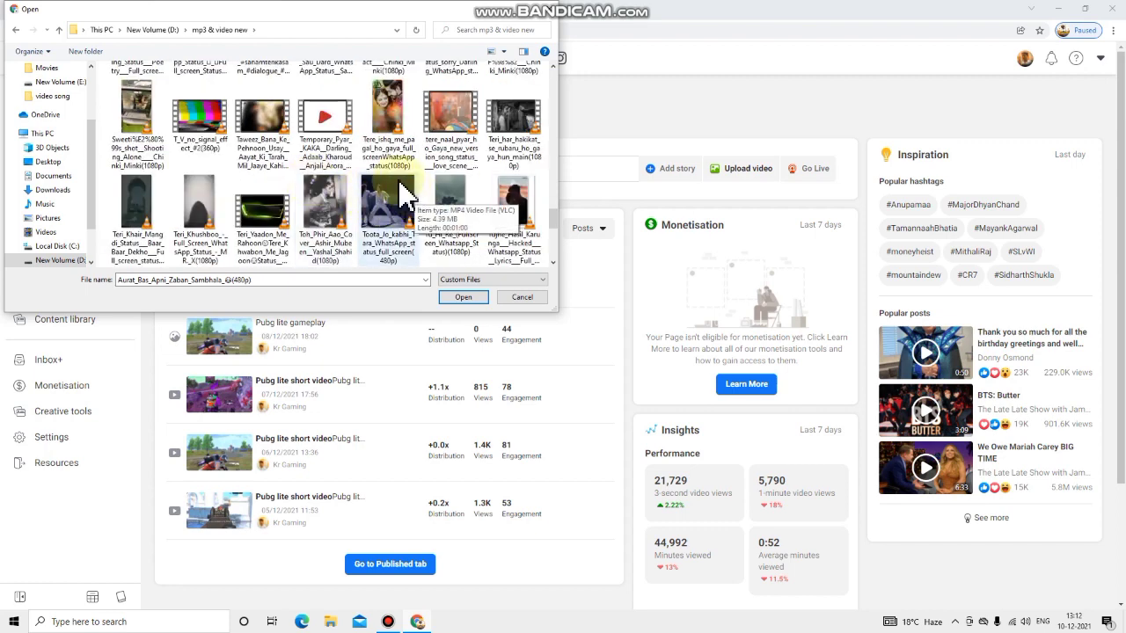
scroll(400, 193, down, 2)
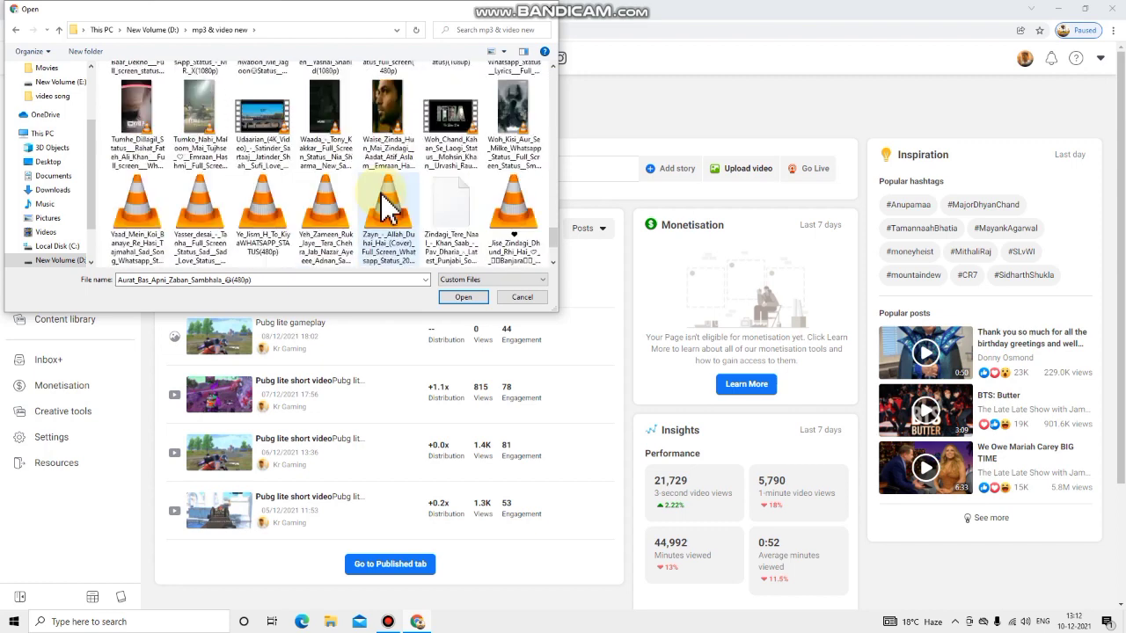
scroll(404, 208, down, 1)
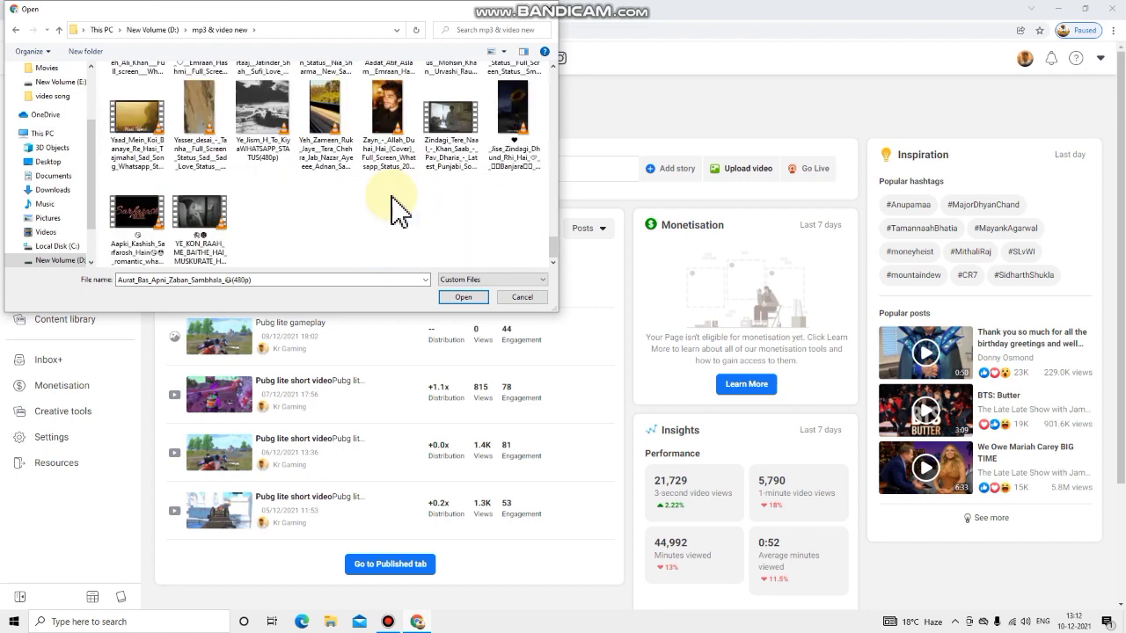
scroll(337, 196, up, 5)
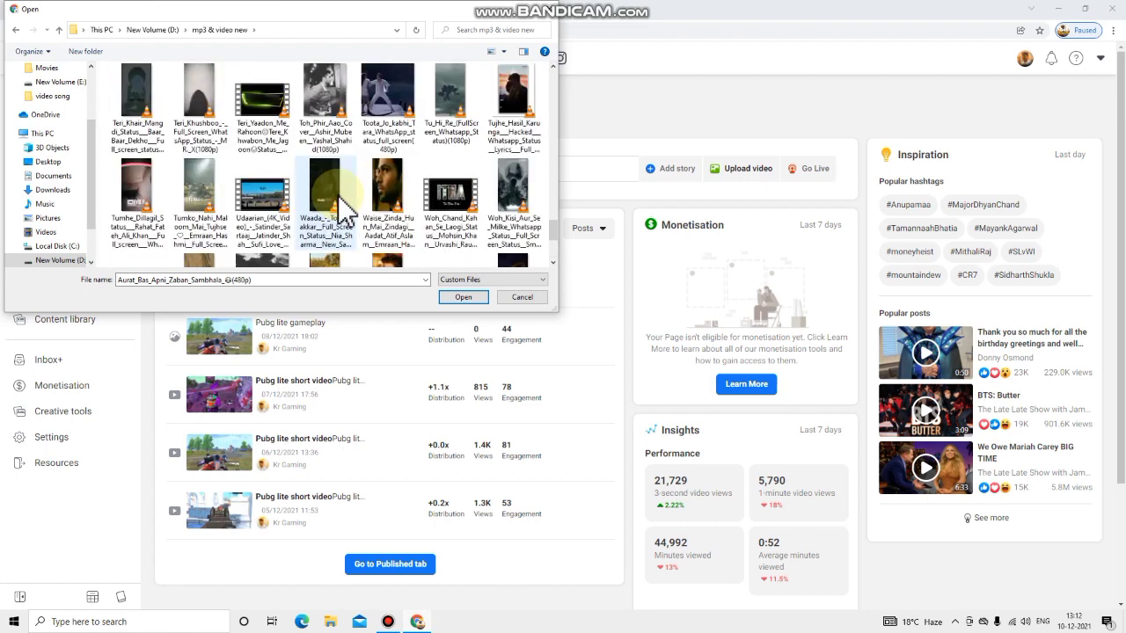
scroll(341, 209, up, 3)
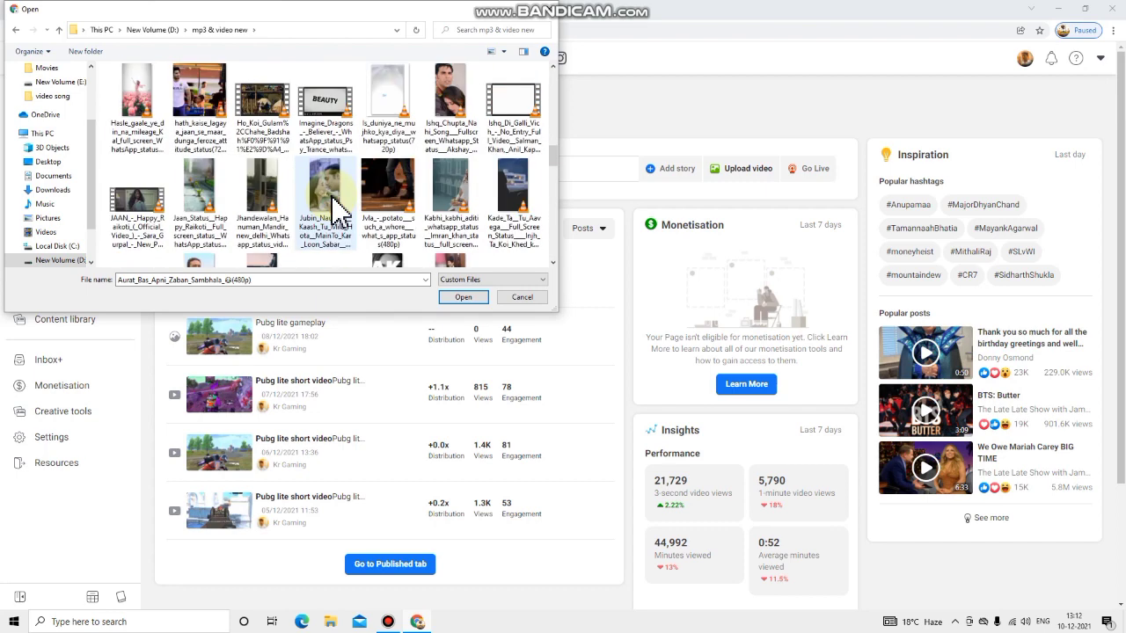
scroll(334, 208, up, 4)
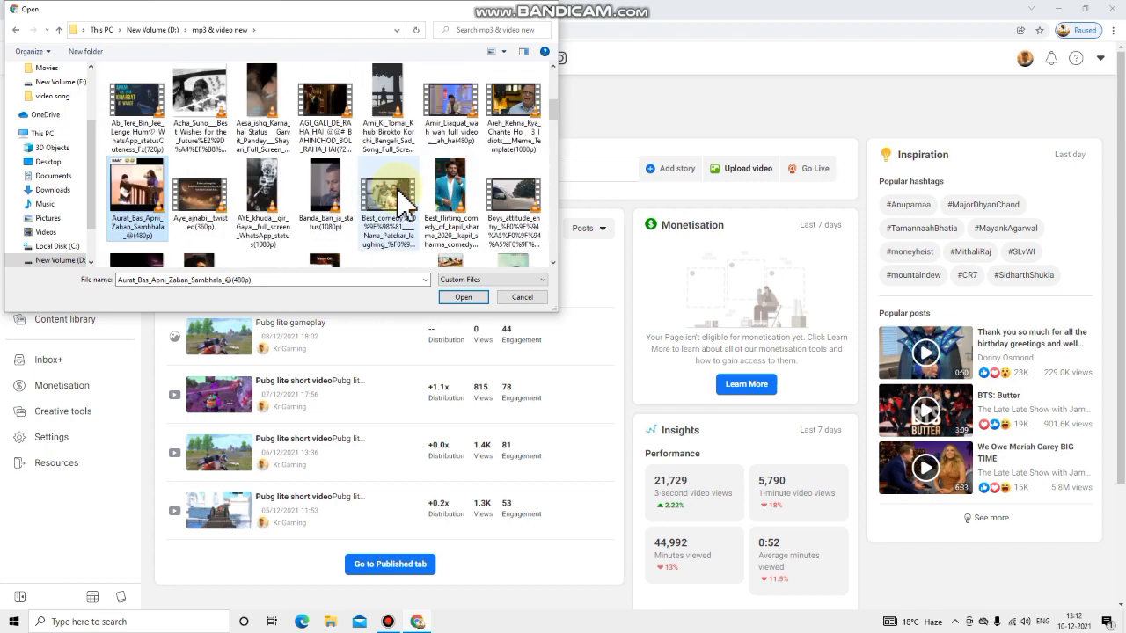
scroll(353, 204, up, 1)
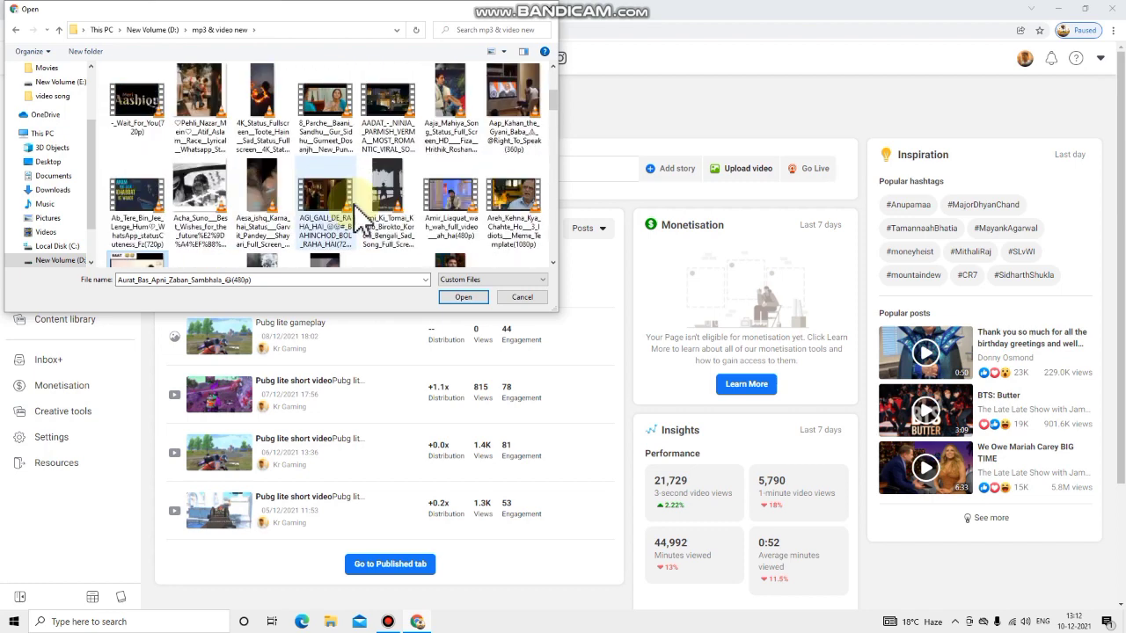
scroll(329, 180, down, 2)
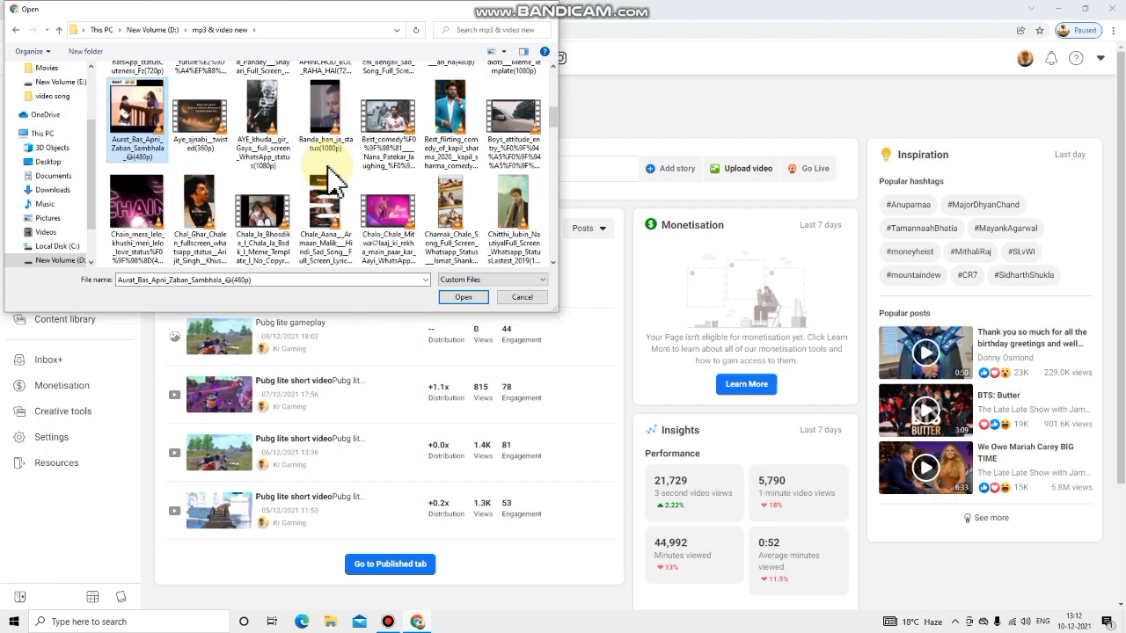
click(391, 119)
click(464, 297)
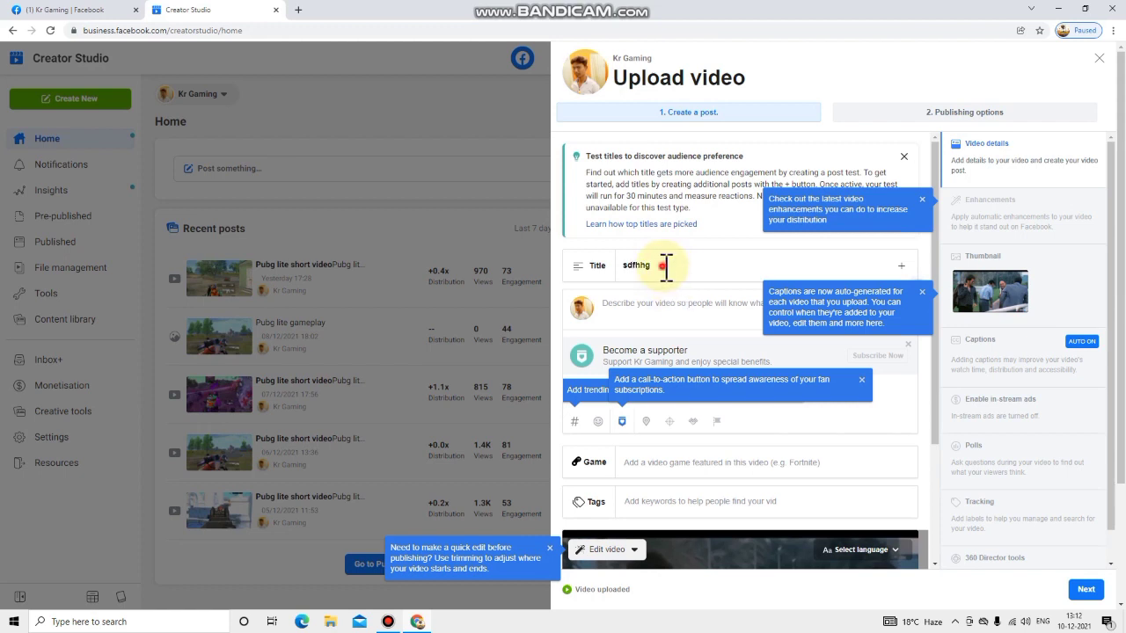
Go through the title, description, game and language fields of the video details, dismissing the call-to-action tip for fan subscriptions.
double_click(666, 267)
click(659, 308)
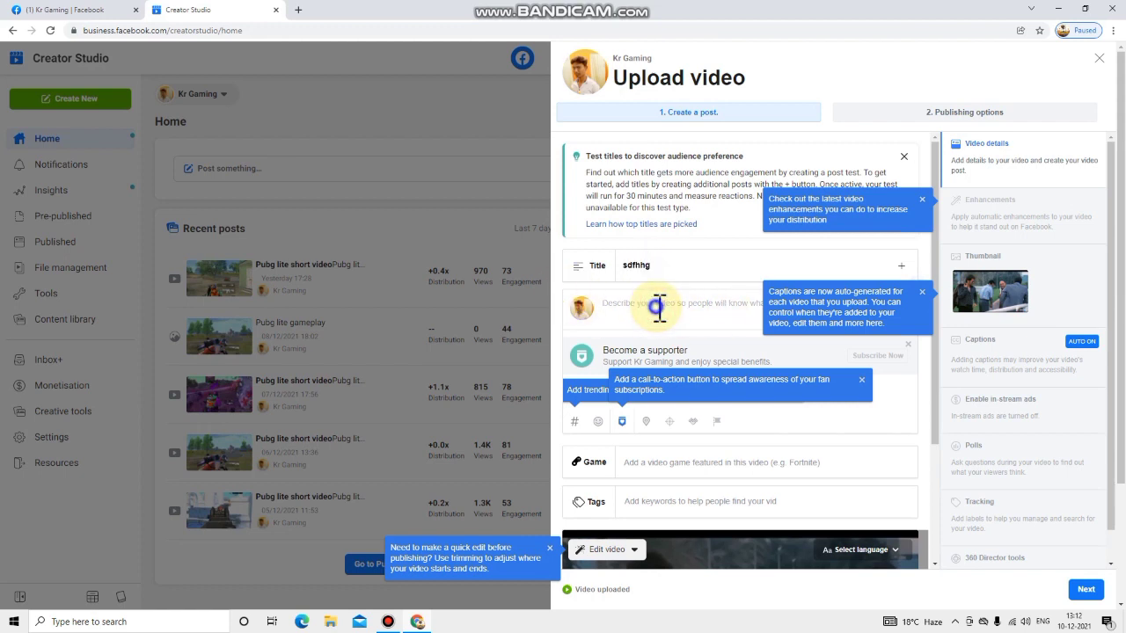
right_click(658, 308)
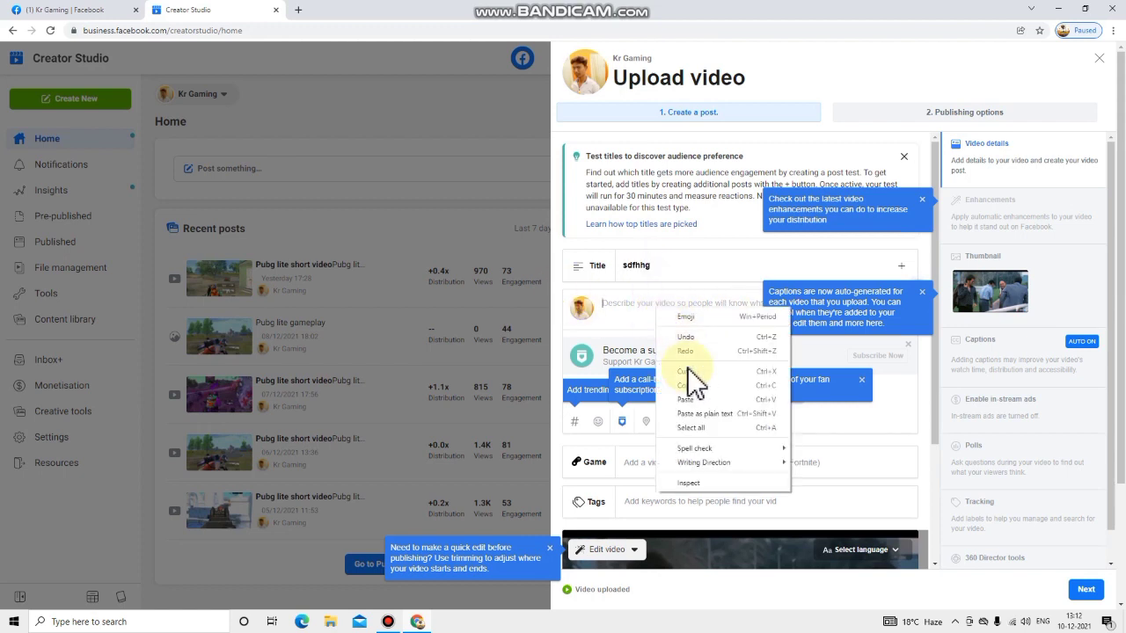
click(817, 364)
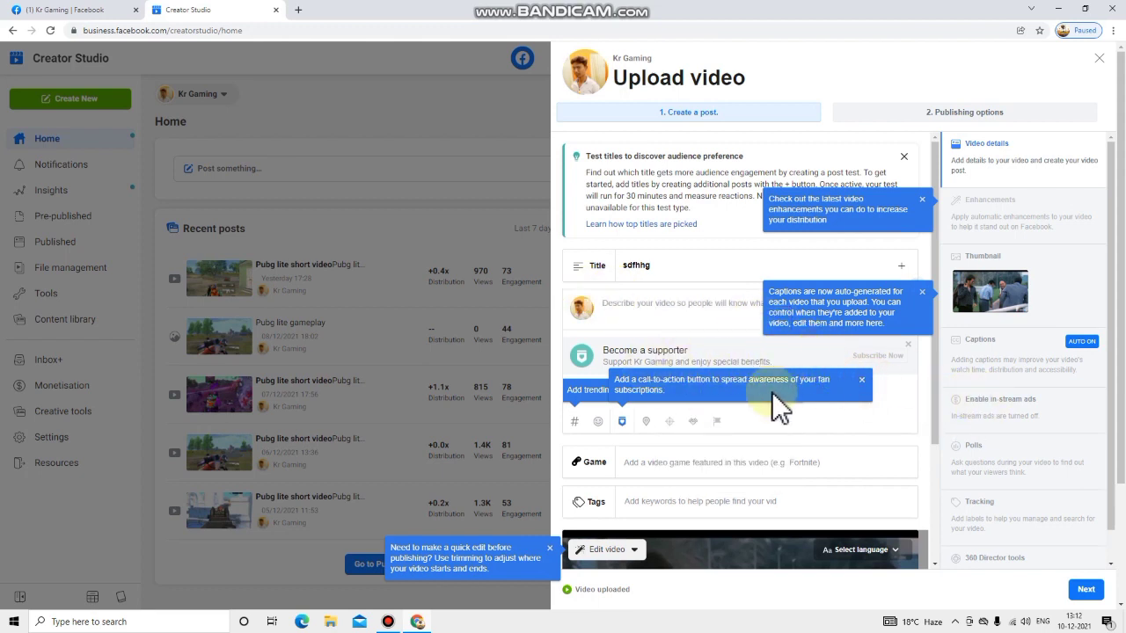
click(860, 381)
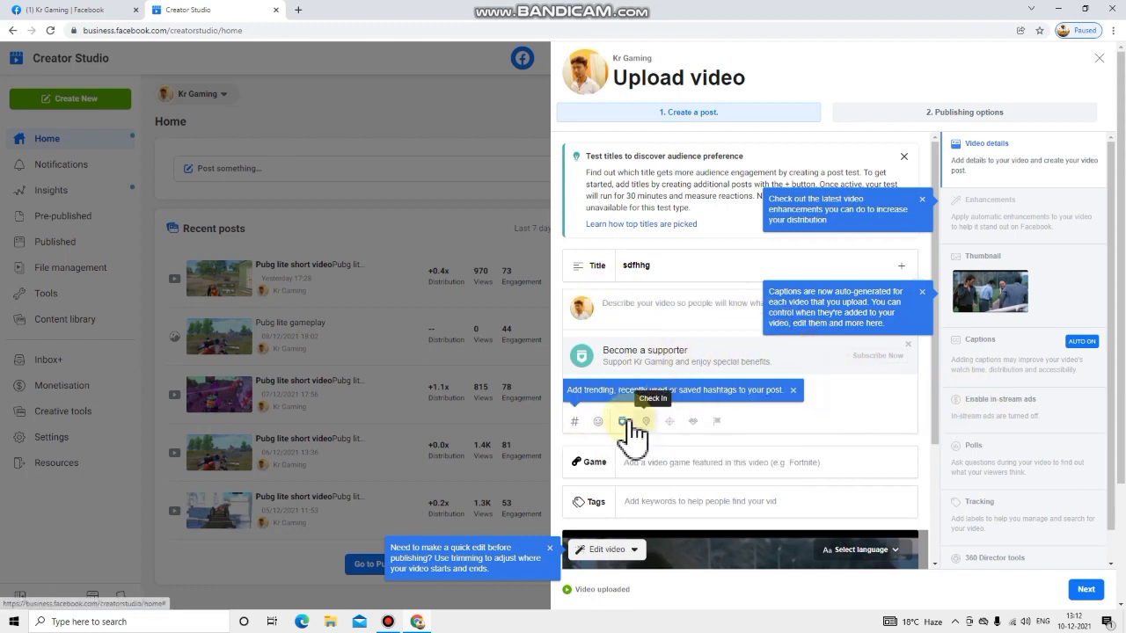
scroll(679, 469, down, 1)
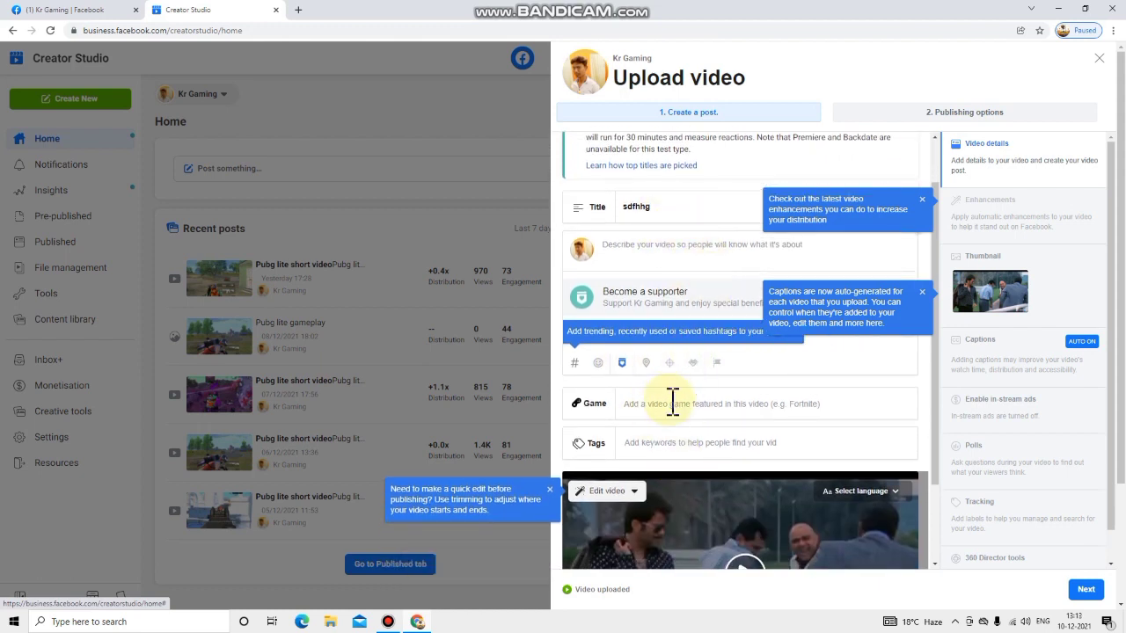
click(672, 403)
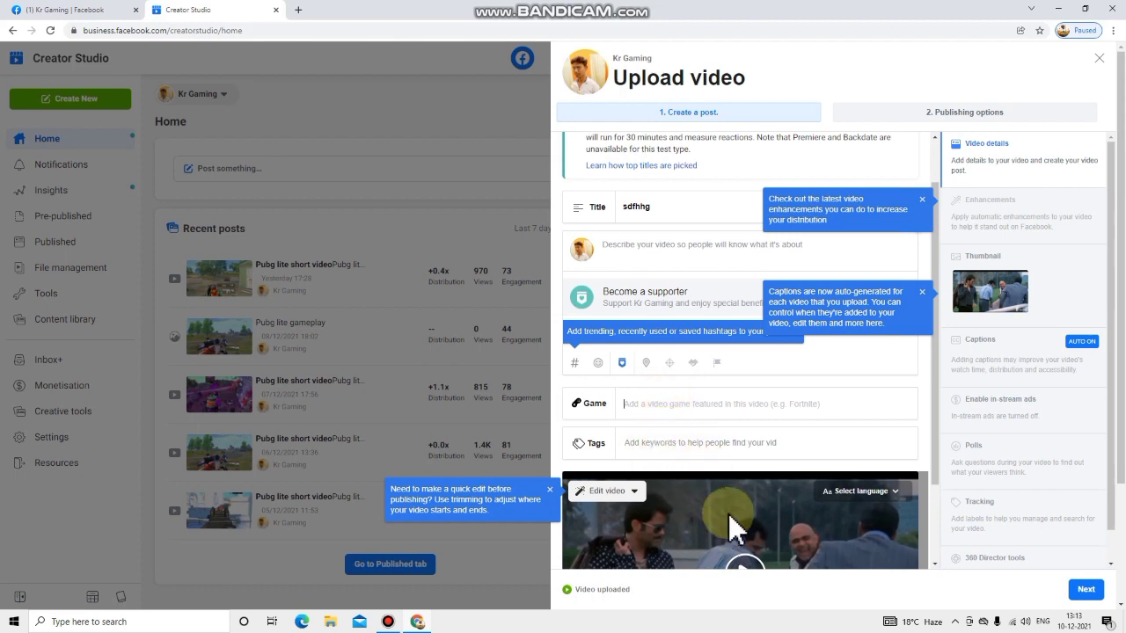
click(896, 495)
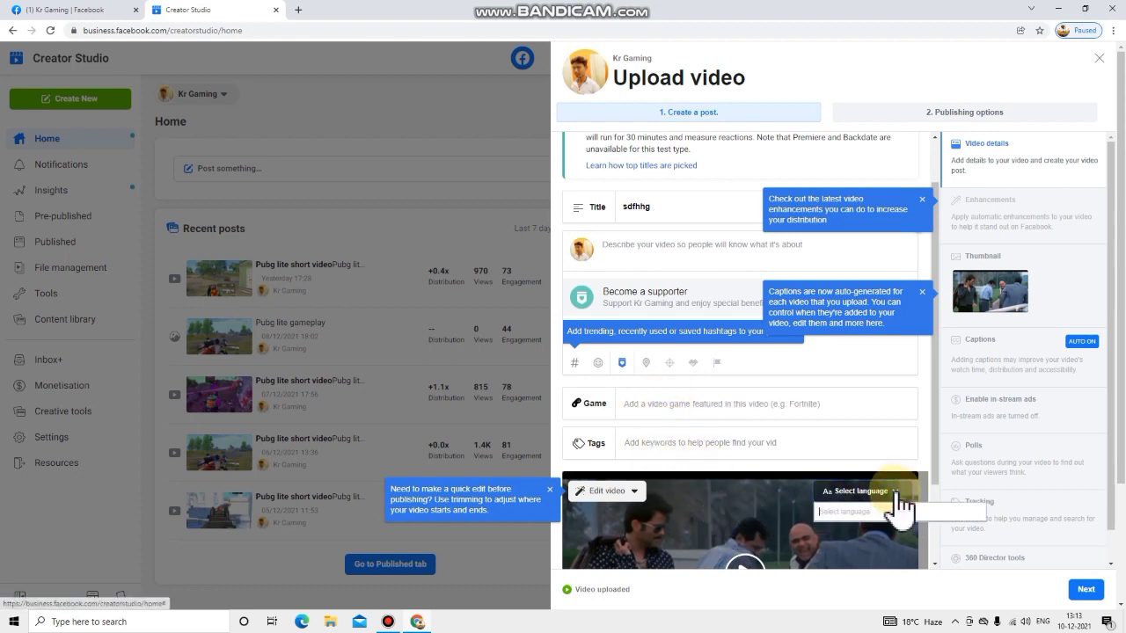
scroll(875, 467, down, 1)
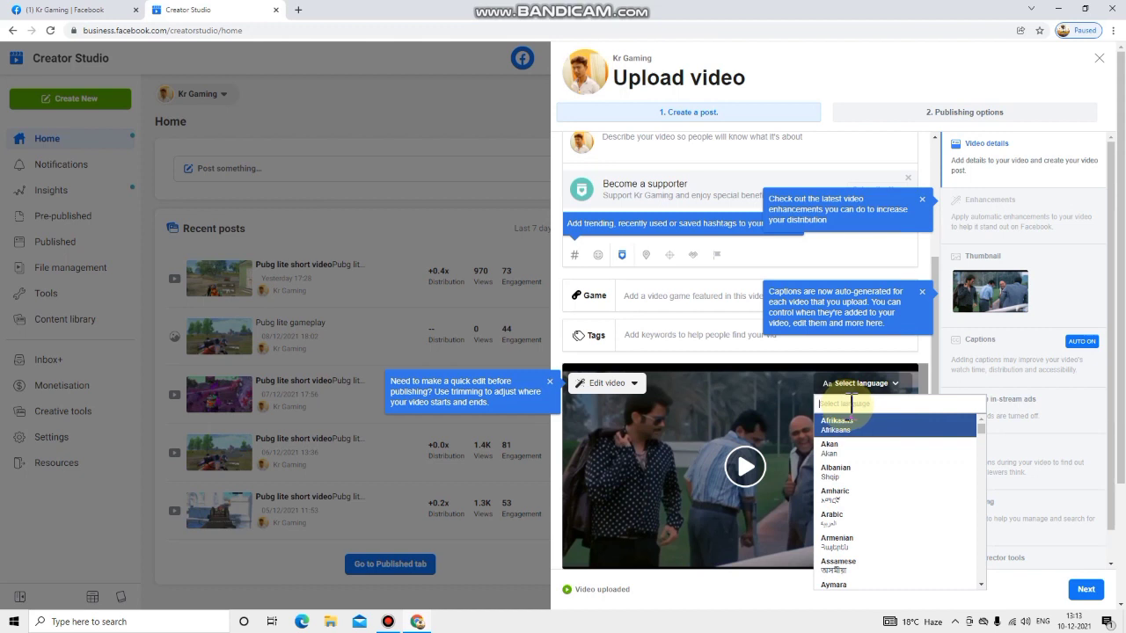
scroll(731, 220, up, 2)
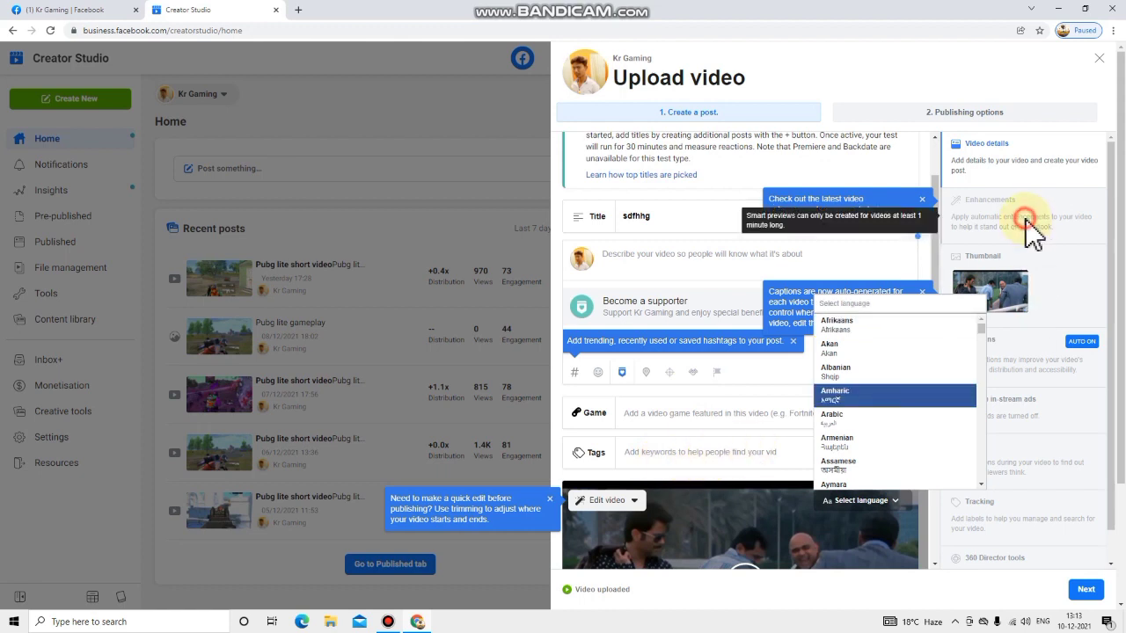
Look through the auto-generated thumbnails, try the second image, reselect the first, and show the caption settings.
click(1011, 321)
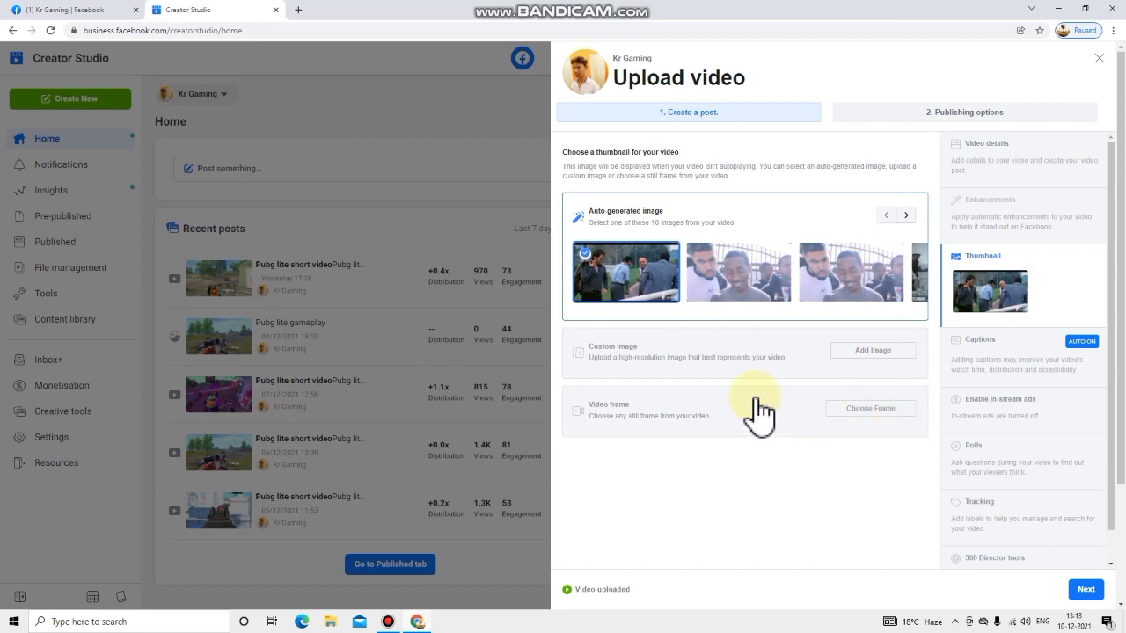
click(734, 275)
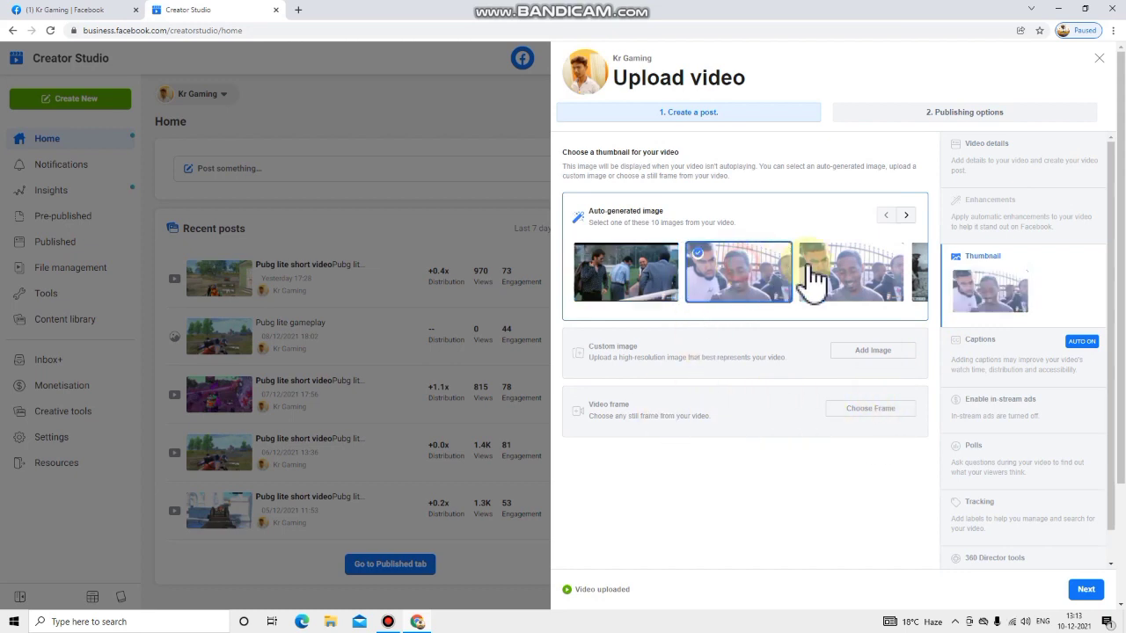
click(666, 294)
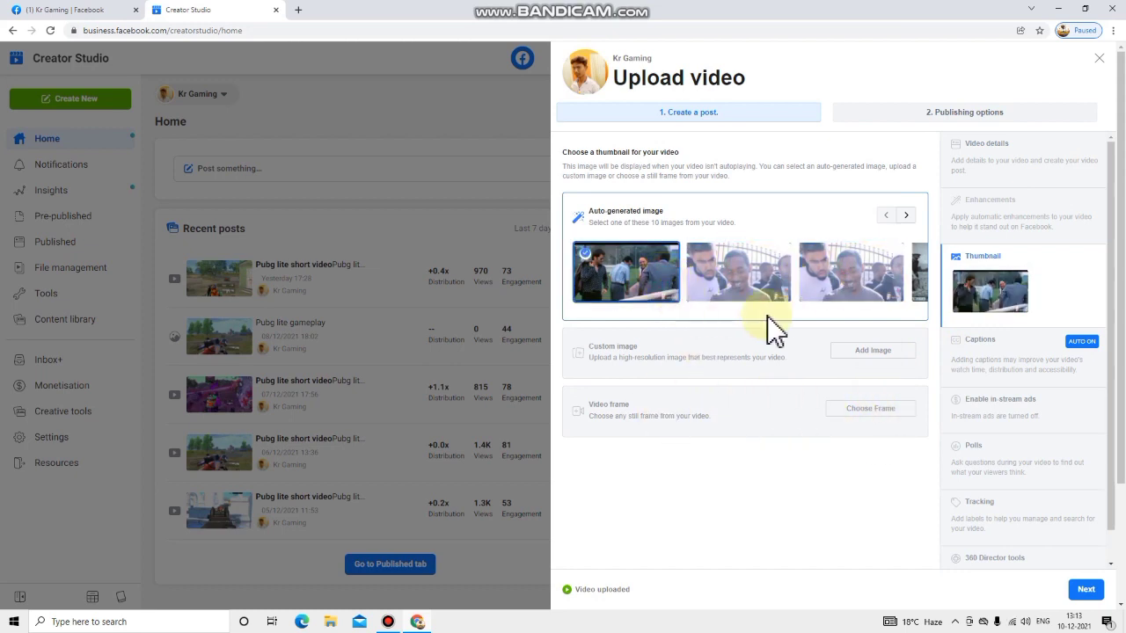
click(909, 215)
click(910, 216)
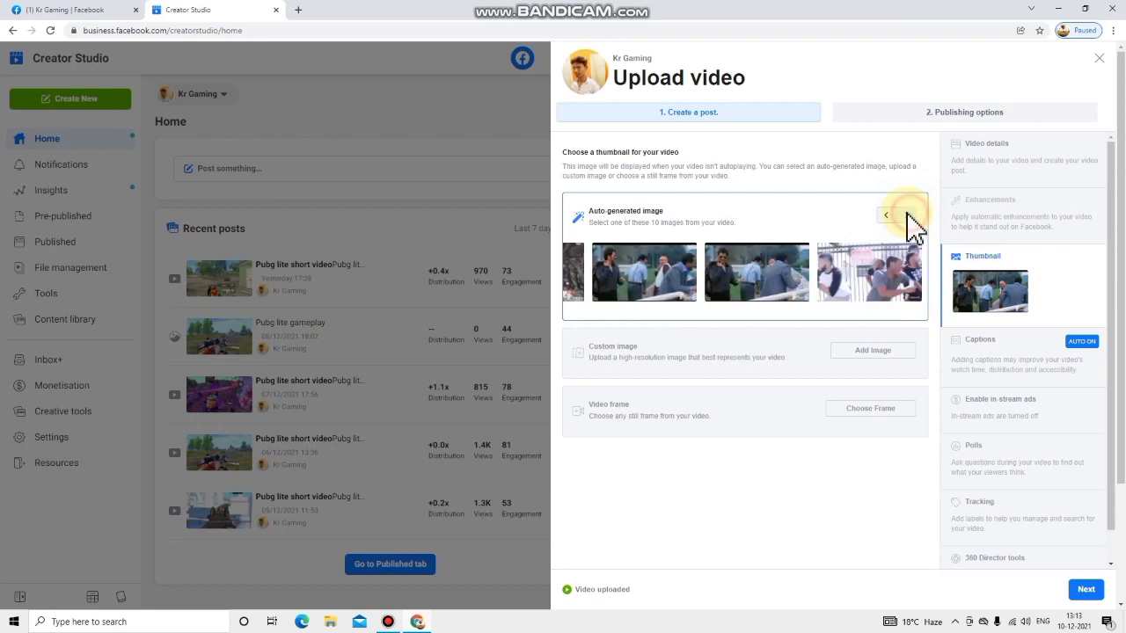
click(886, 214)
click(885, 214)
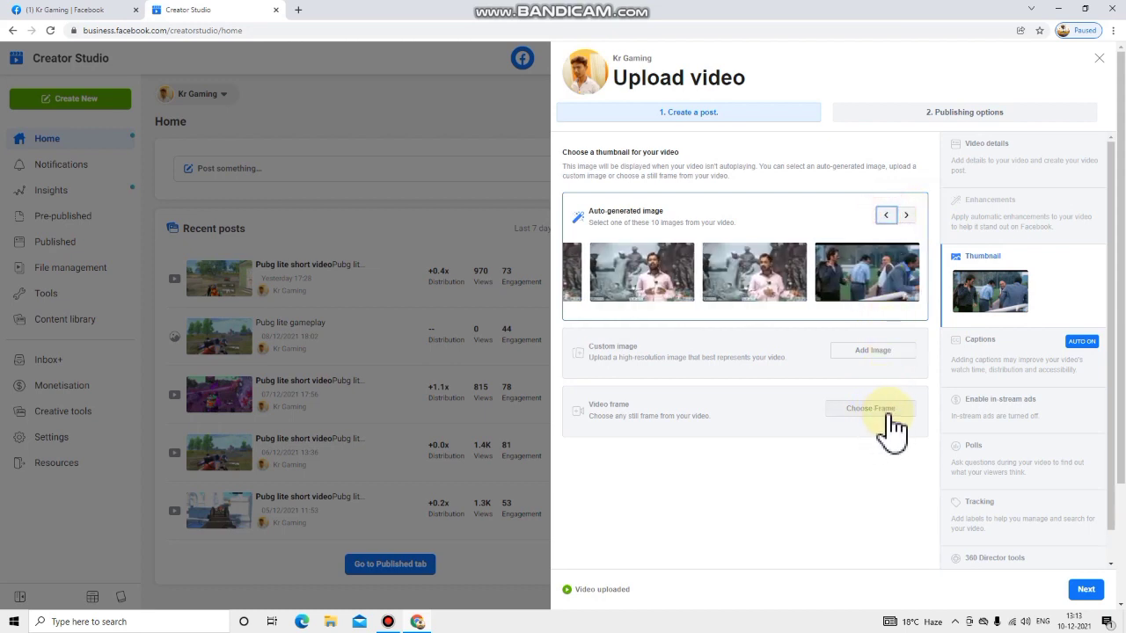
click(1034, 365)
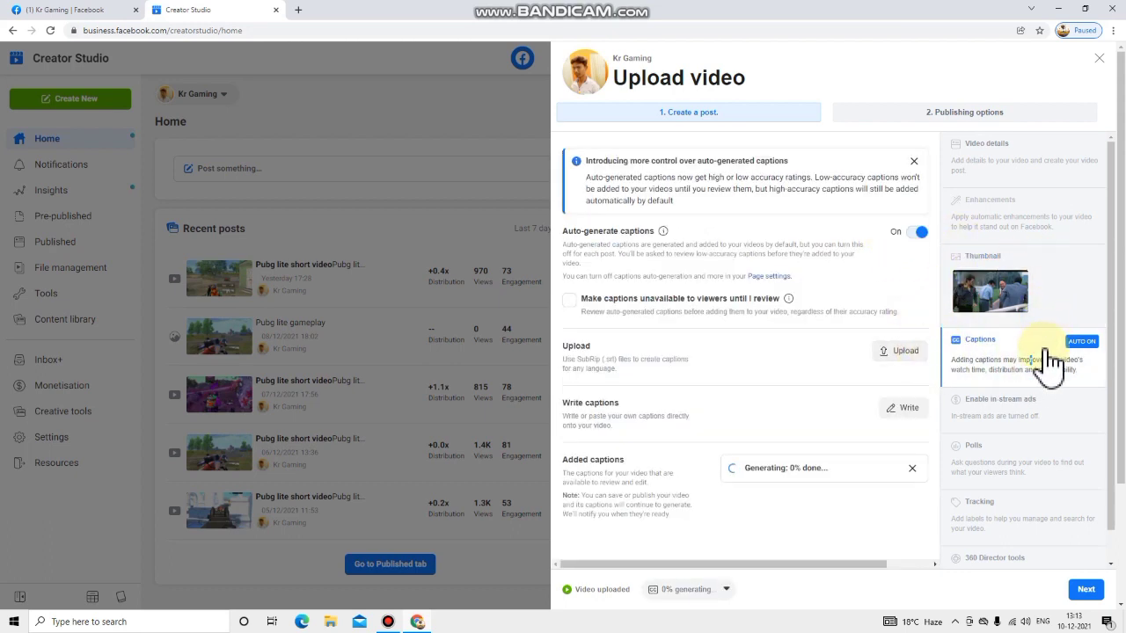
Start enabling in-stream ads from the video upload and show the page eligibility for Kr Gaming.
click(1011, 396)
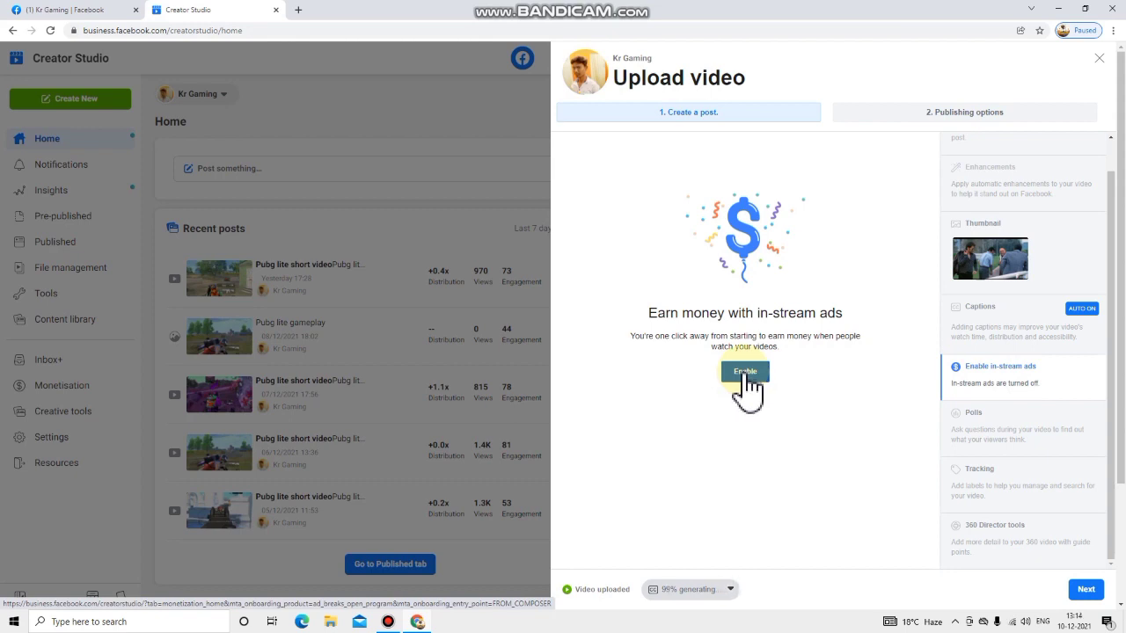
click(745, 373)
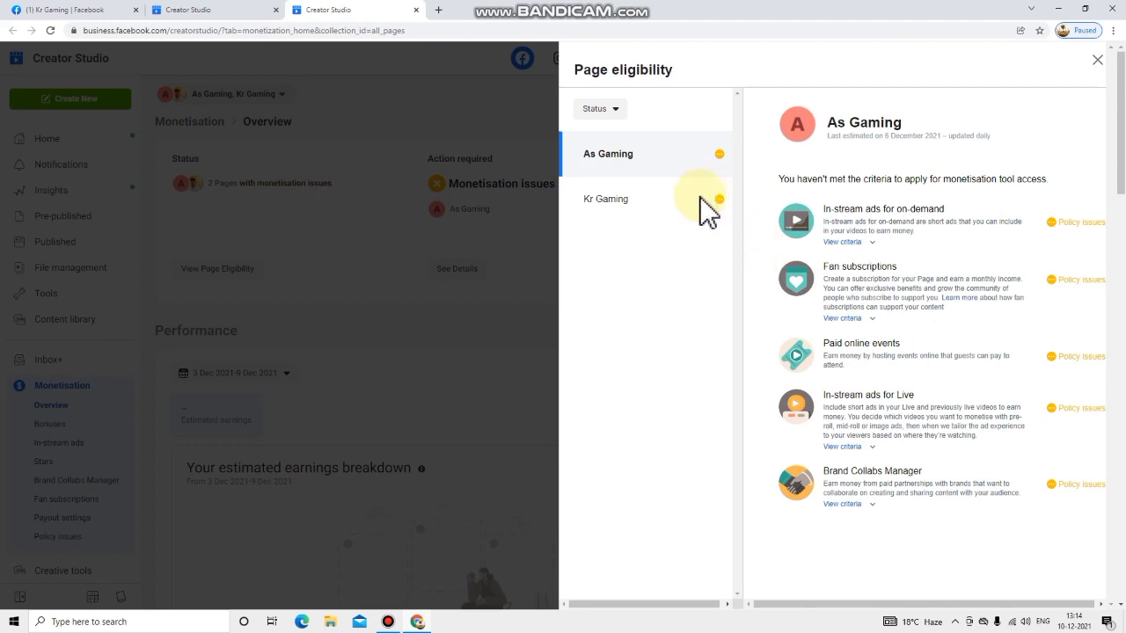
click(674, 204)
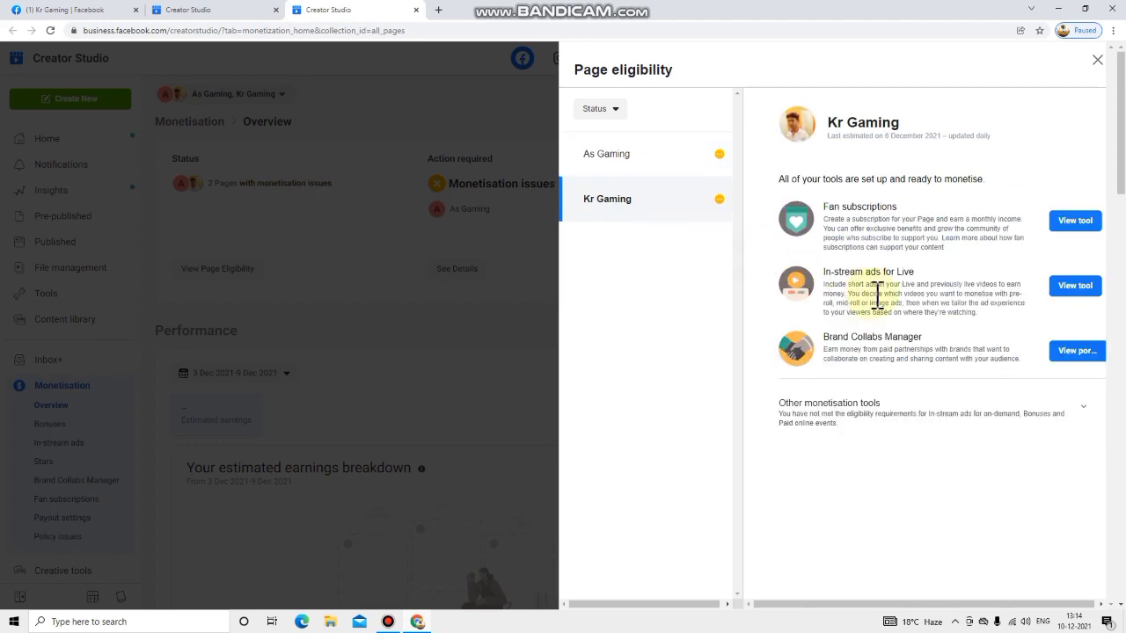
Expand the other monetisation tools, read Kr Gaming's criteria for in-stream ads for on-demand, and close the page eligibility details.
click(1084, 411)
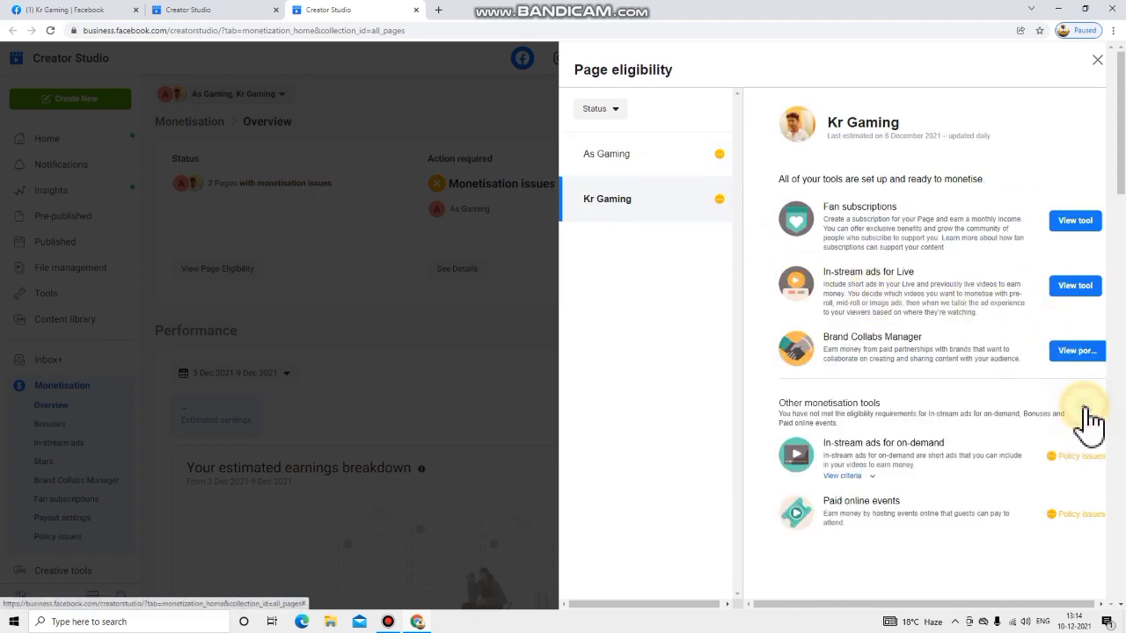
scroll(994, 457, down, 1)
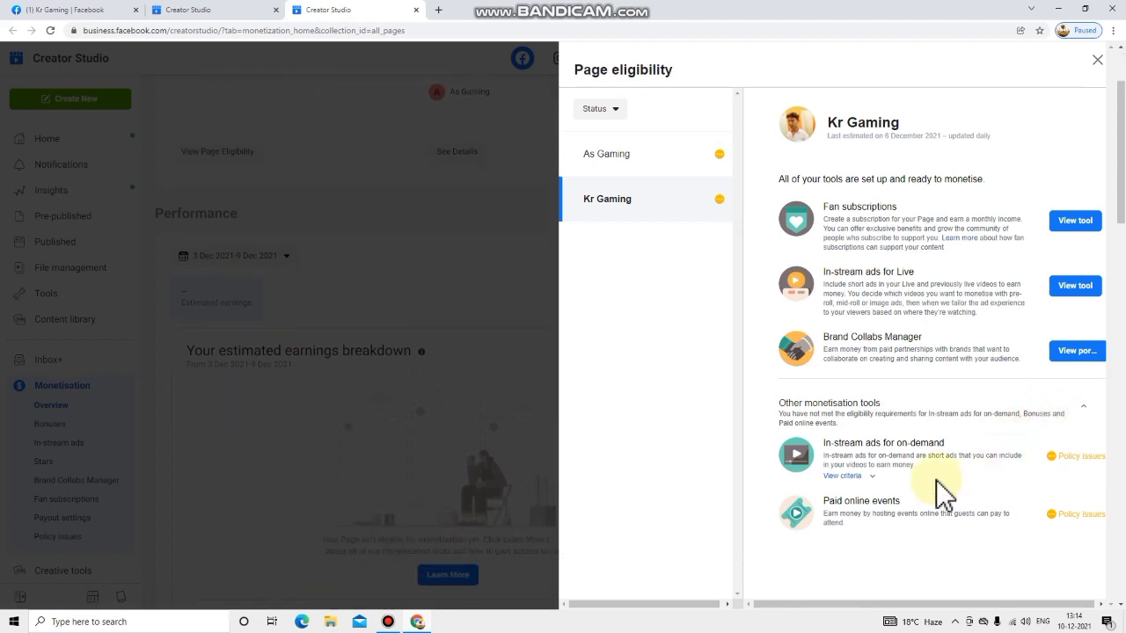
click(850, 477)
scroll(915, 439, down, 2)
scroll(953, 421, down, 1)
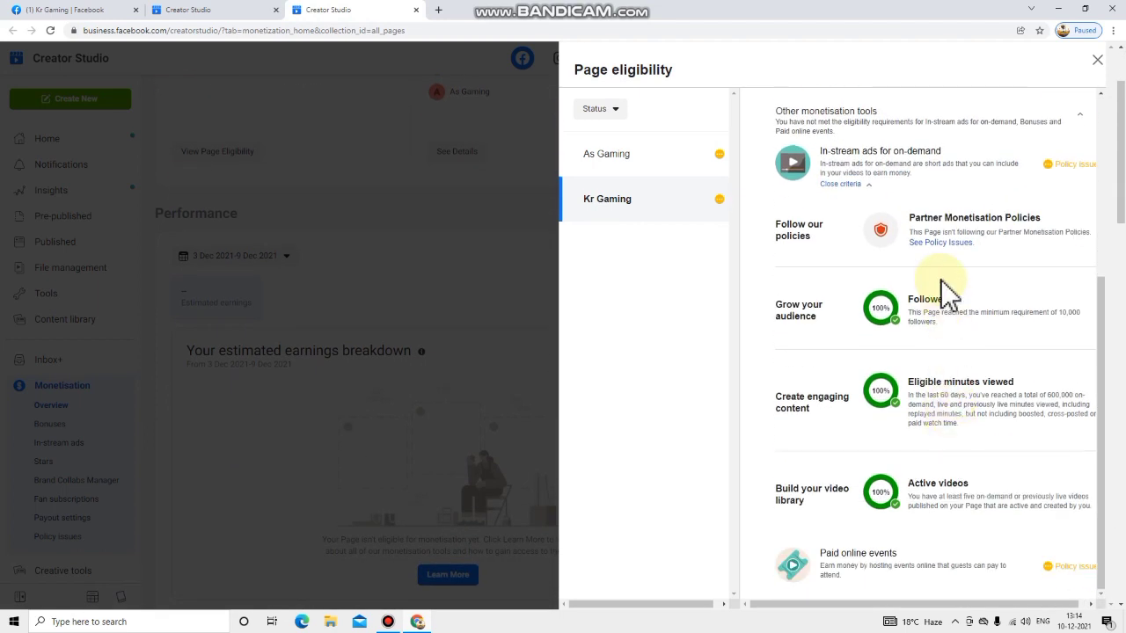
scroll(954, 229, up, 1)
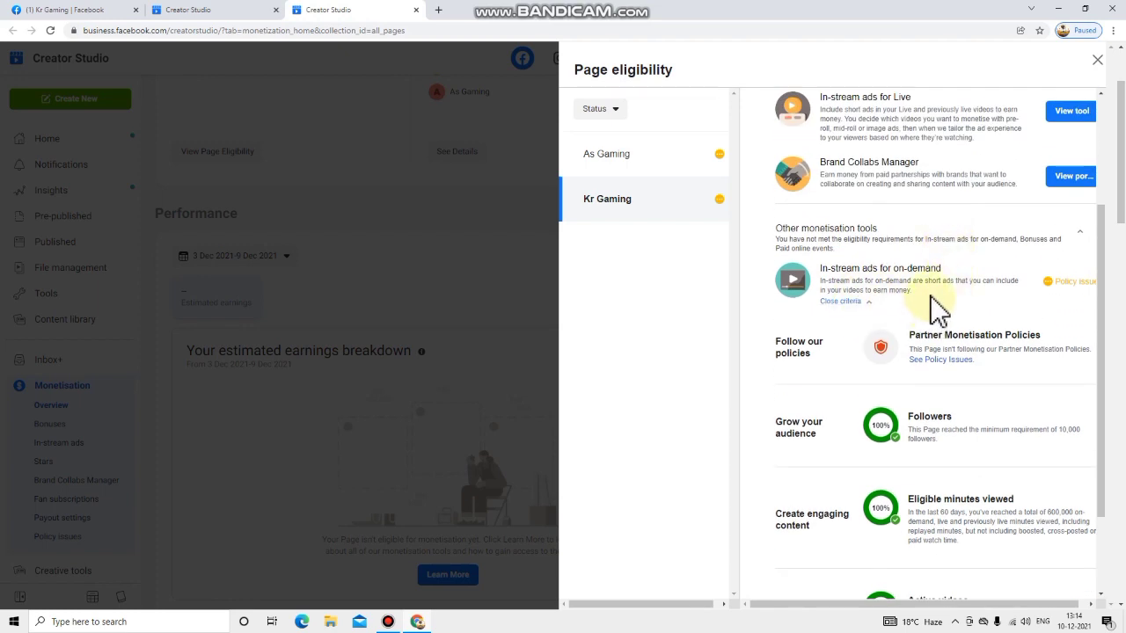
scroll(938, 308, up, 1)
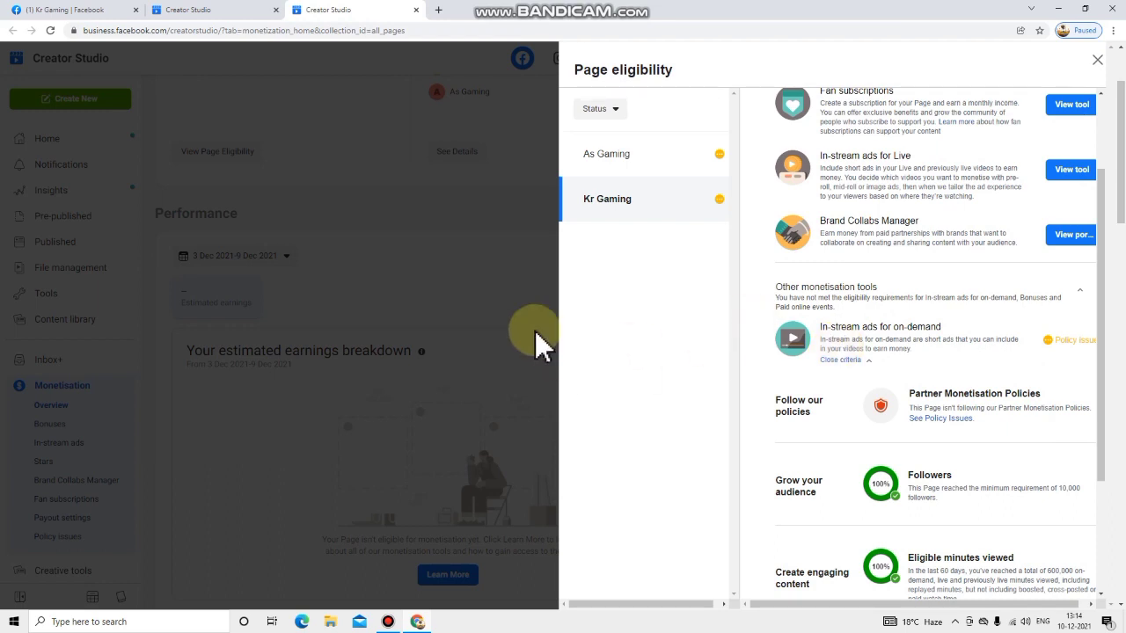
click(179, 10)
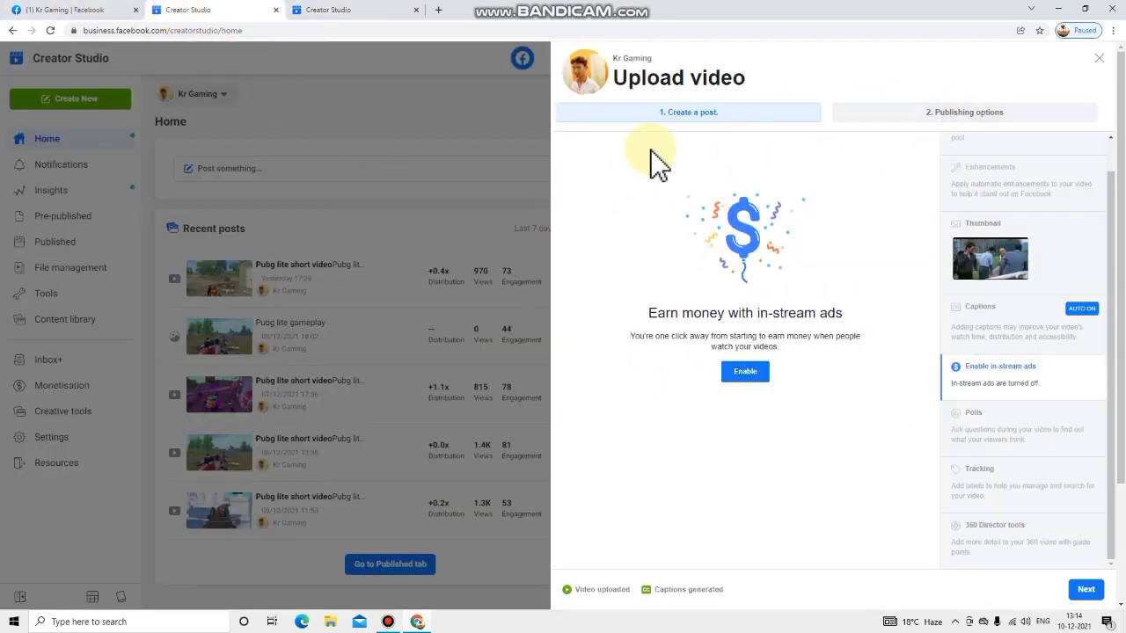
click(347, 13)
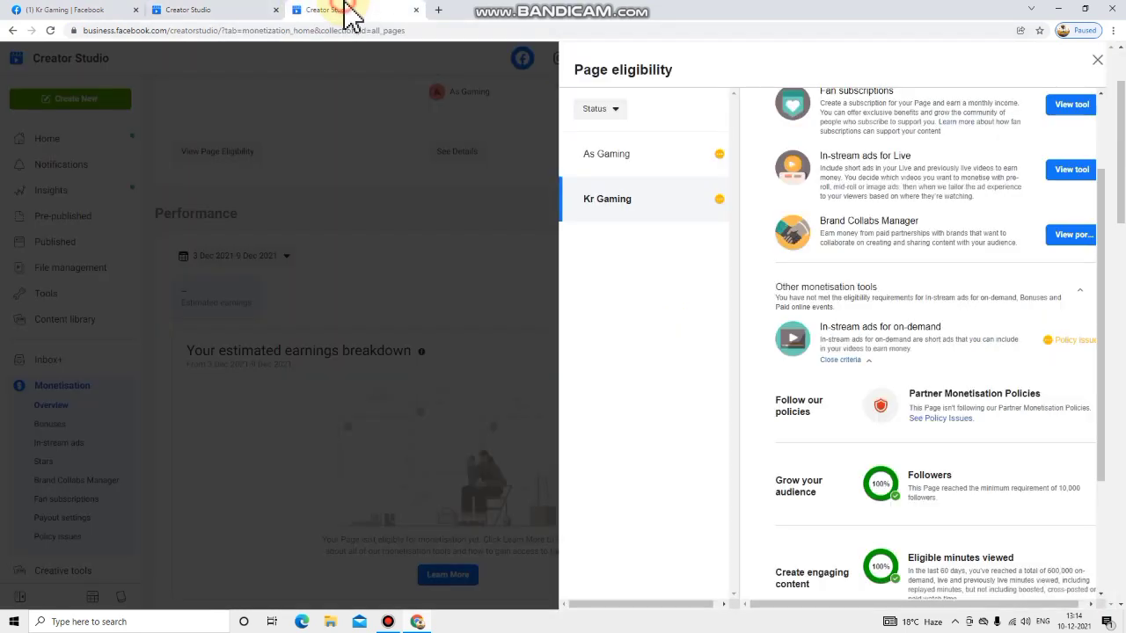
click(1097, 59)
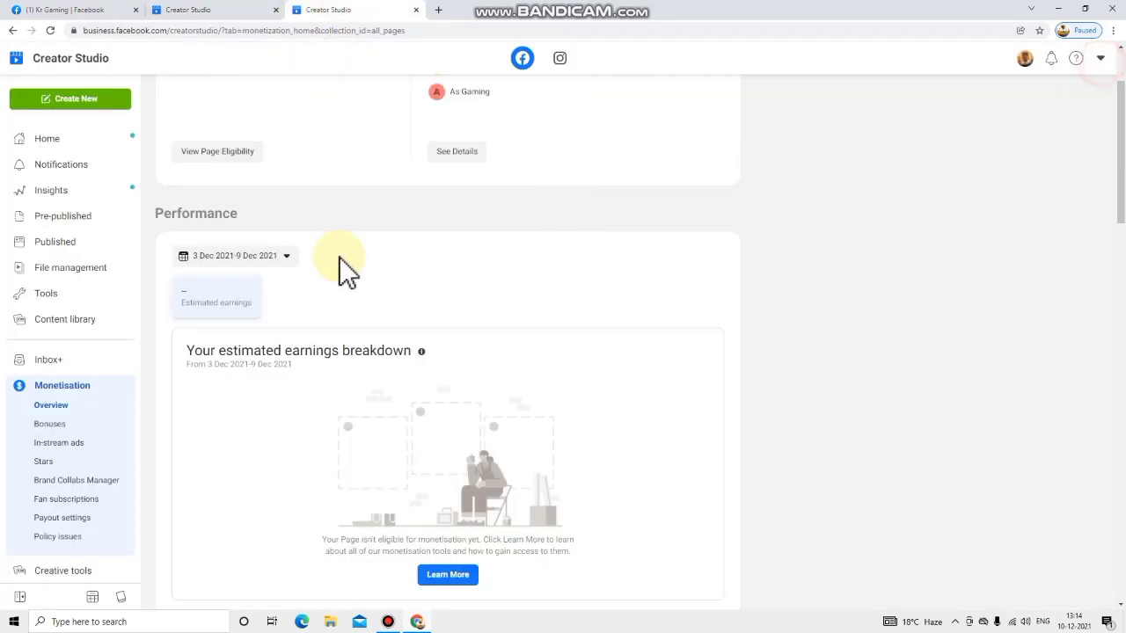
Show the policy issues for the Kr Gaming page and look through the status of each of its monetisation tools.
click(61, 537)
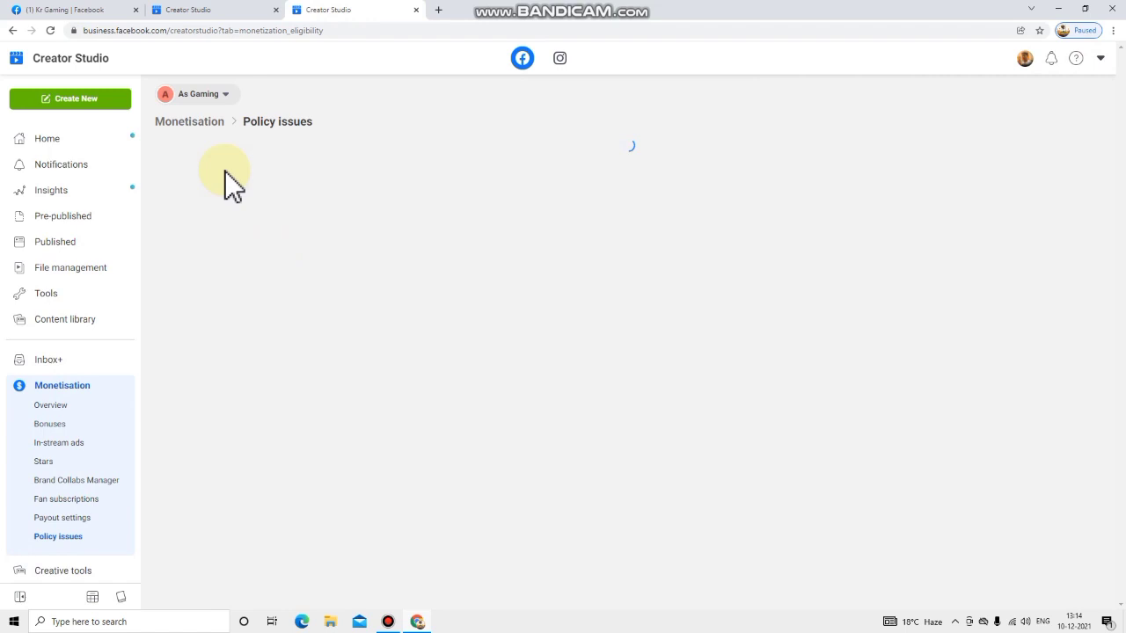
click(204, 95)
click(215, 245)
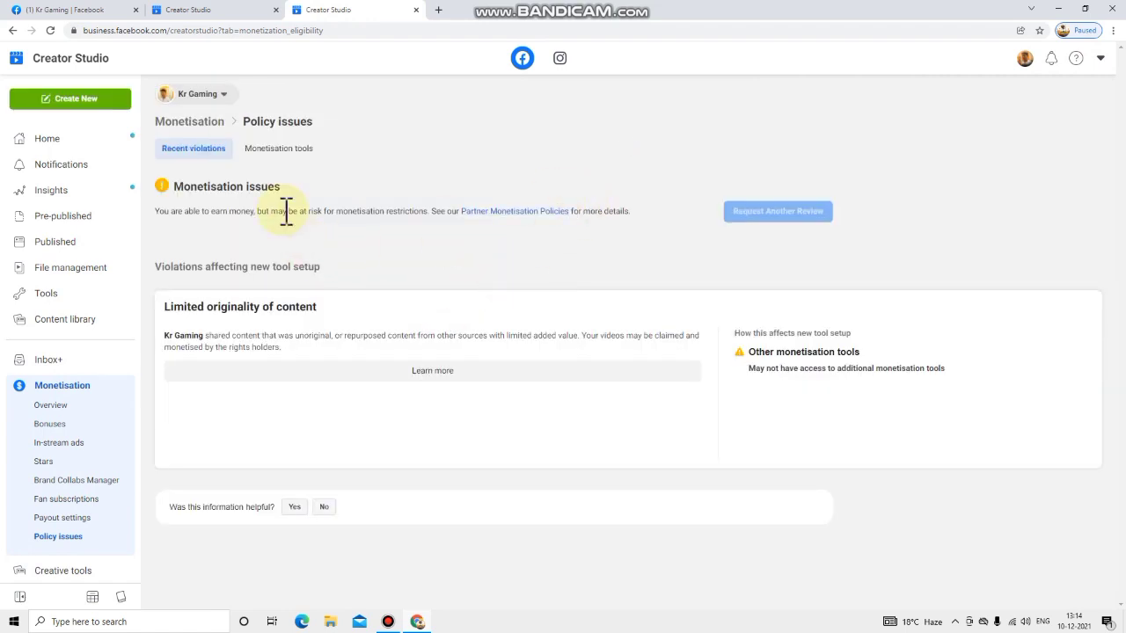
click(264, 151)
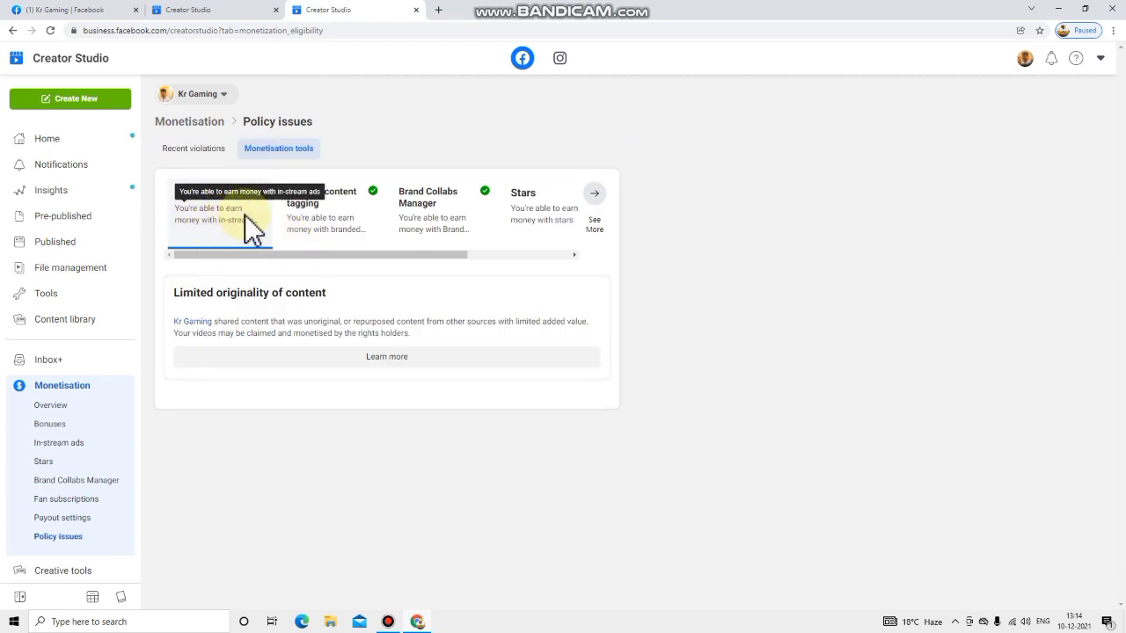
click(594, 195)
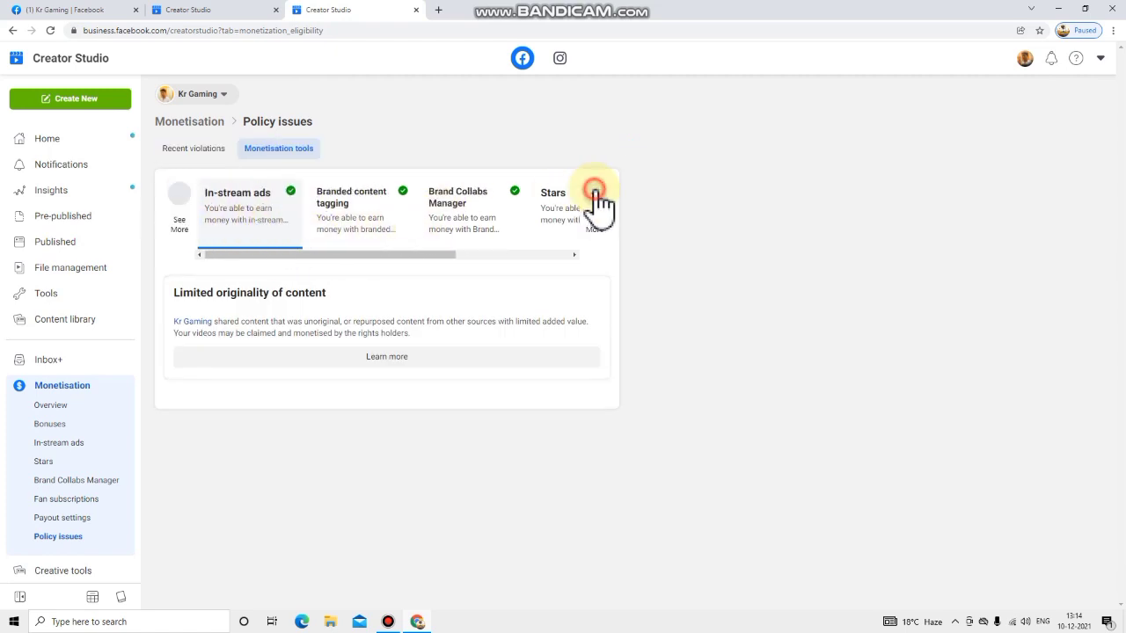
click(219, 12)
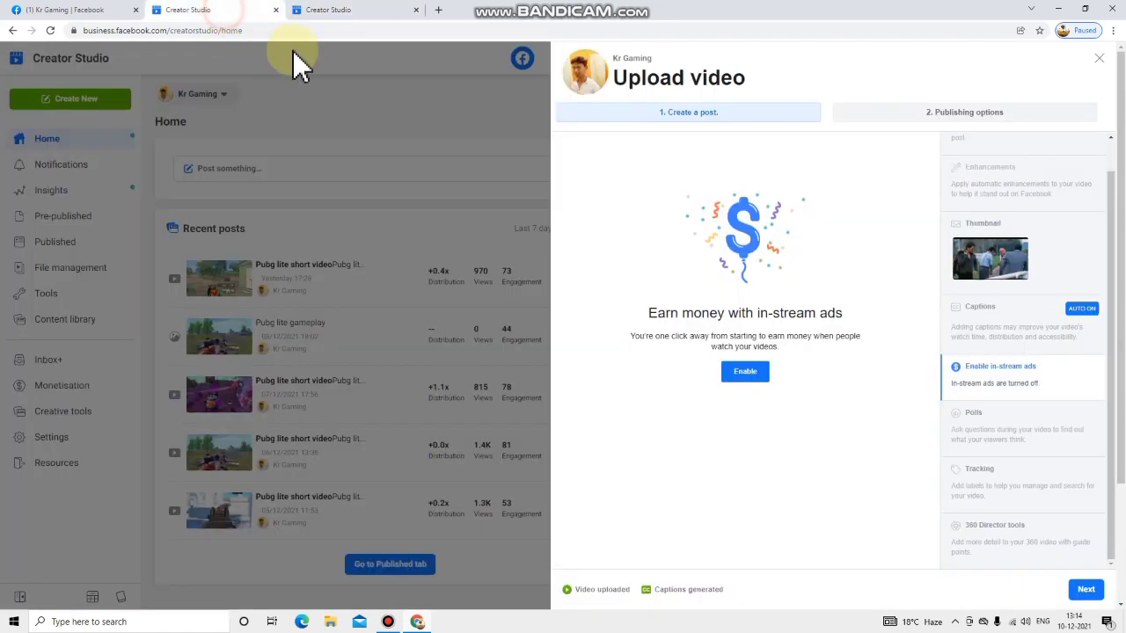
click(332, 11)
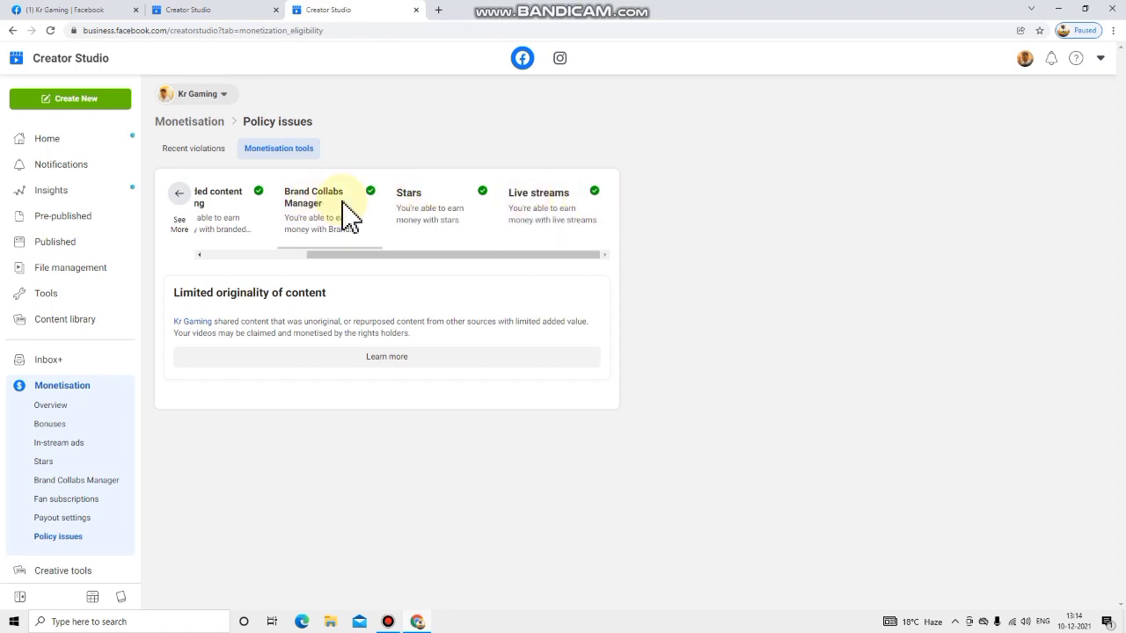
click(180, 197)
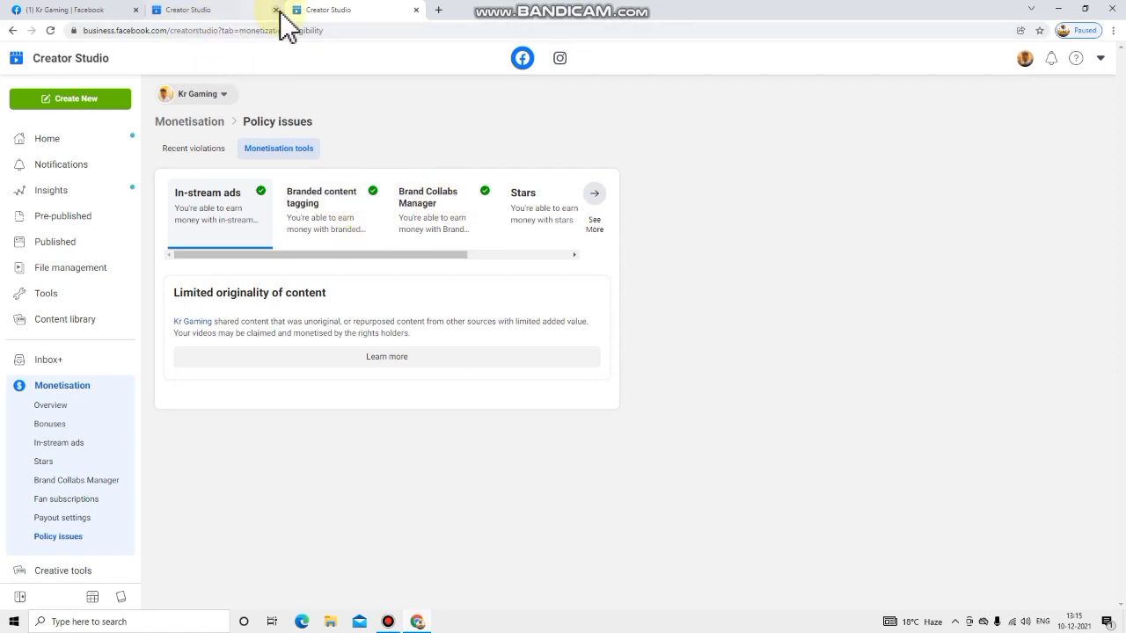
Try again to enable in-stream ads from the video upload, check the other monetisation tools in the page eligibility, and close it.
click(193, 13)
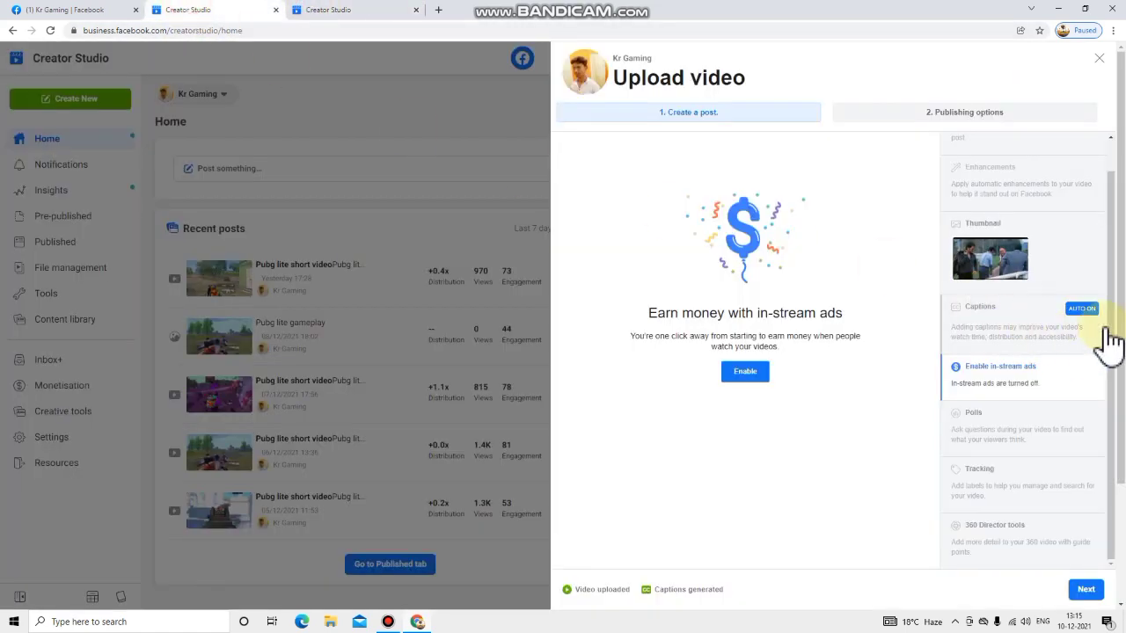
click(748, 372)
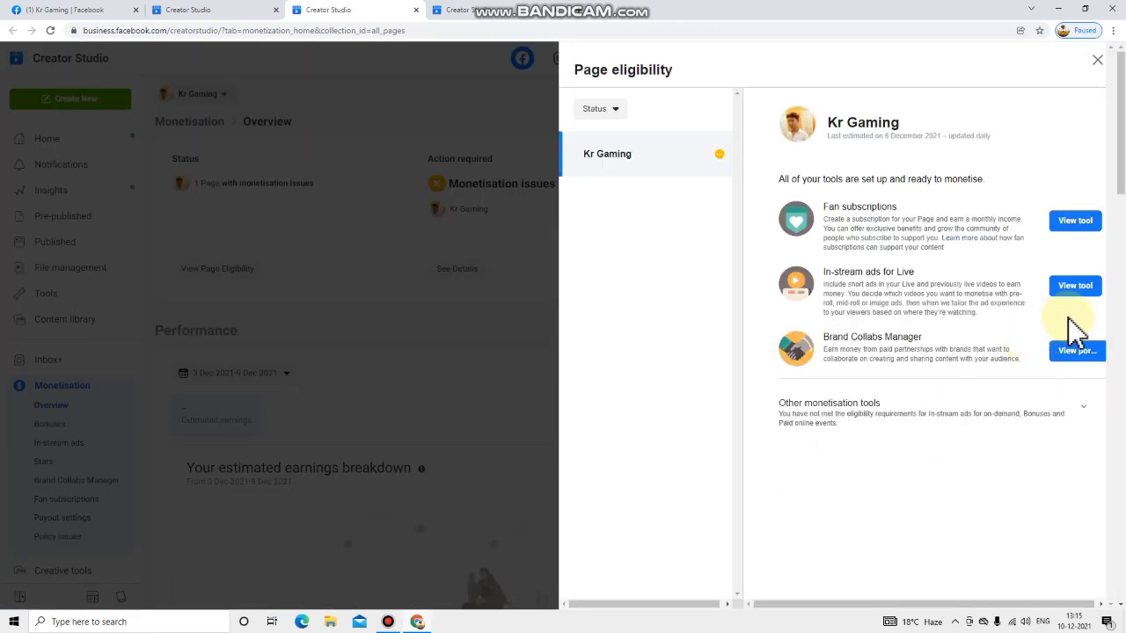
click(1083, 408)
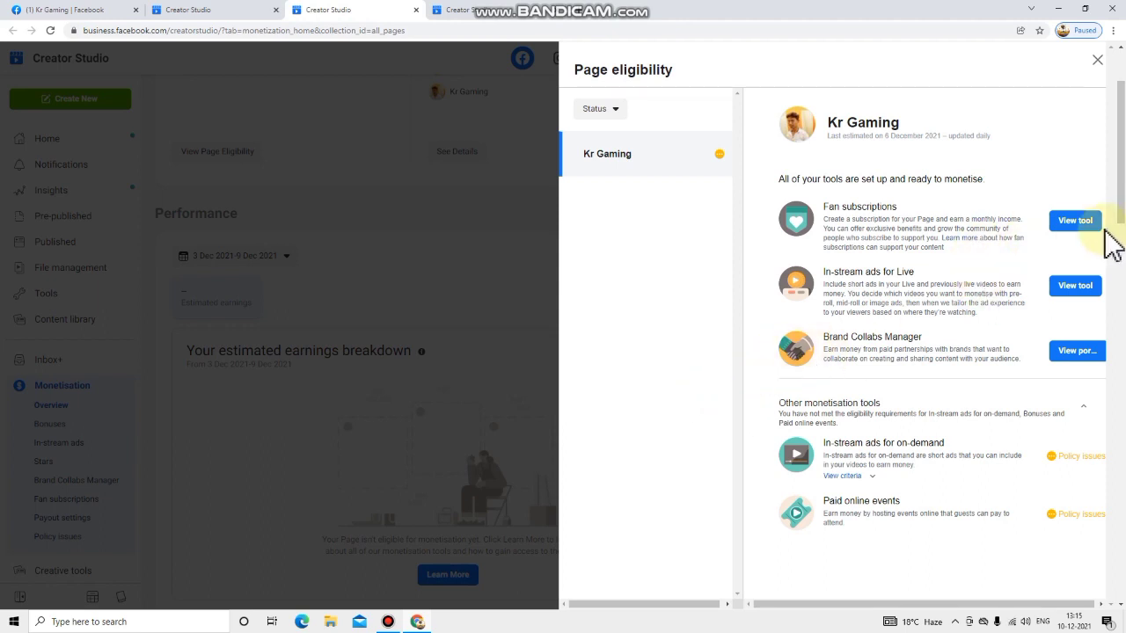
click(1076, 287)
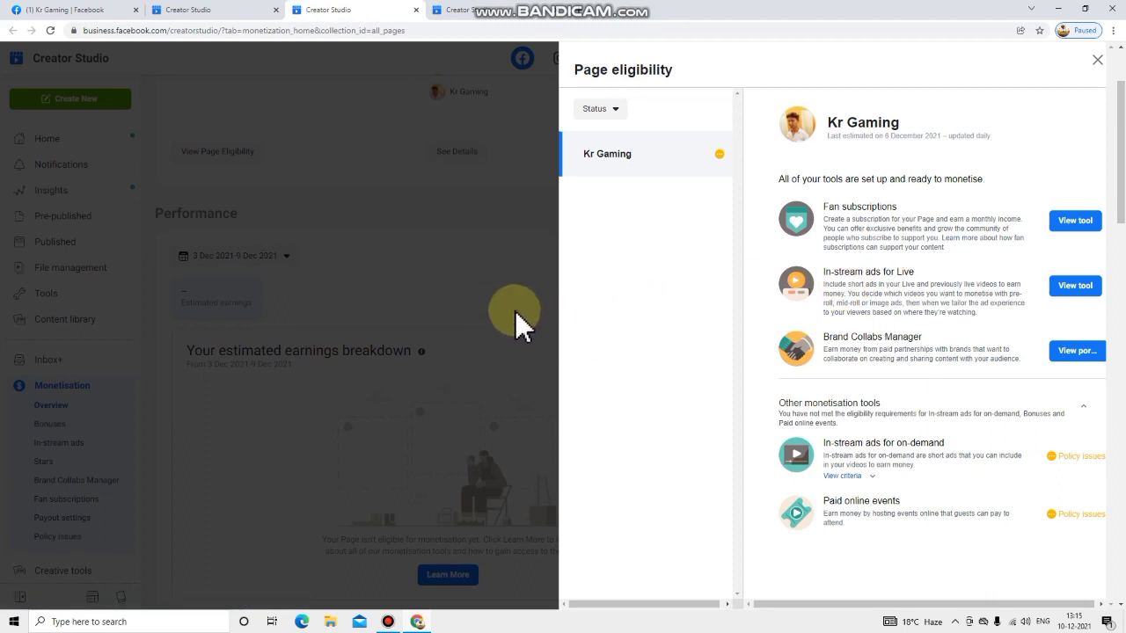
click(1097, 61)
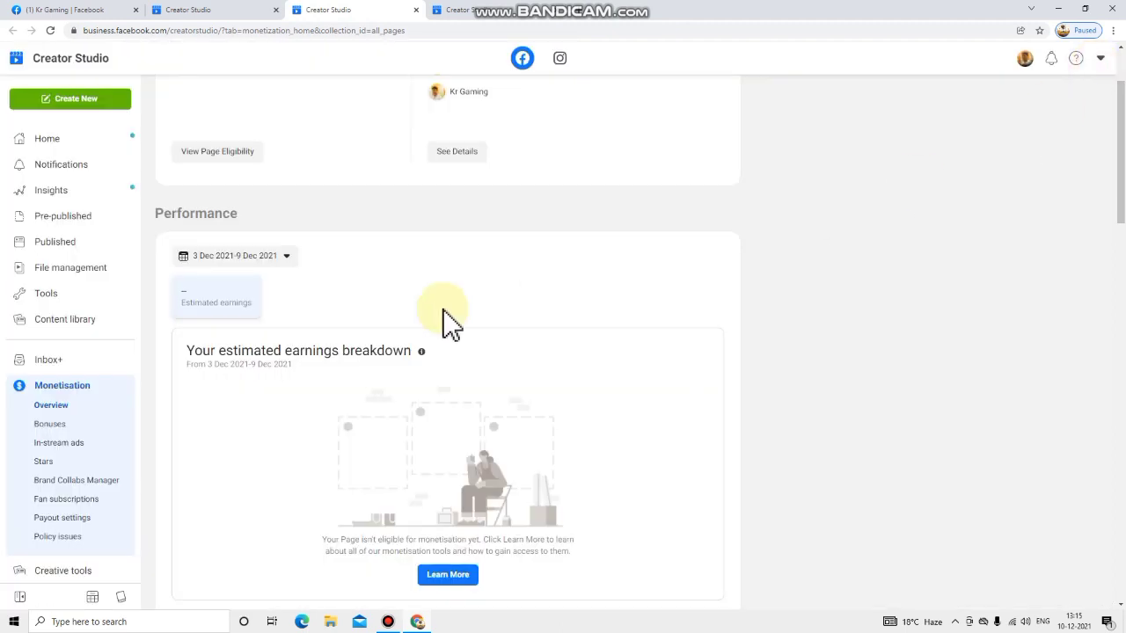
Review Kr Gaming's in-stream ads settings for live and previously live videos, and close the page's settings.
mouse_move(174, 336)
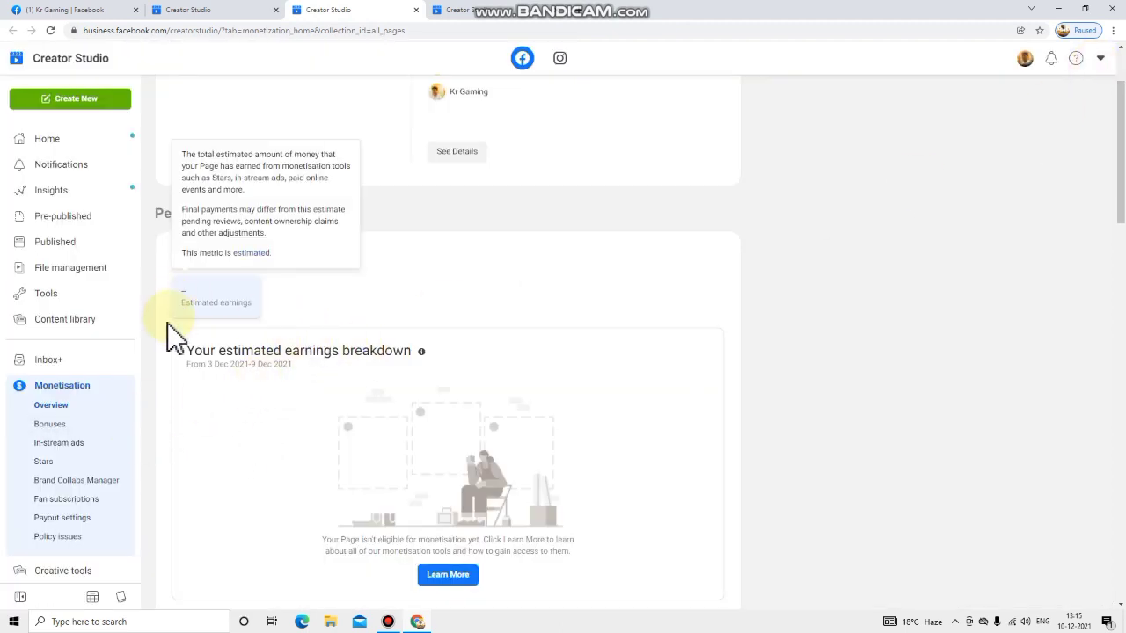
click(93, 447)
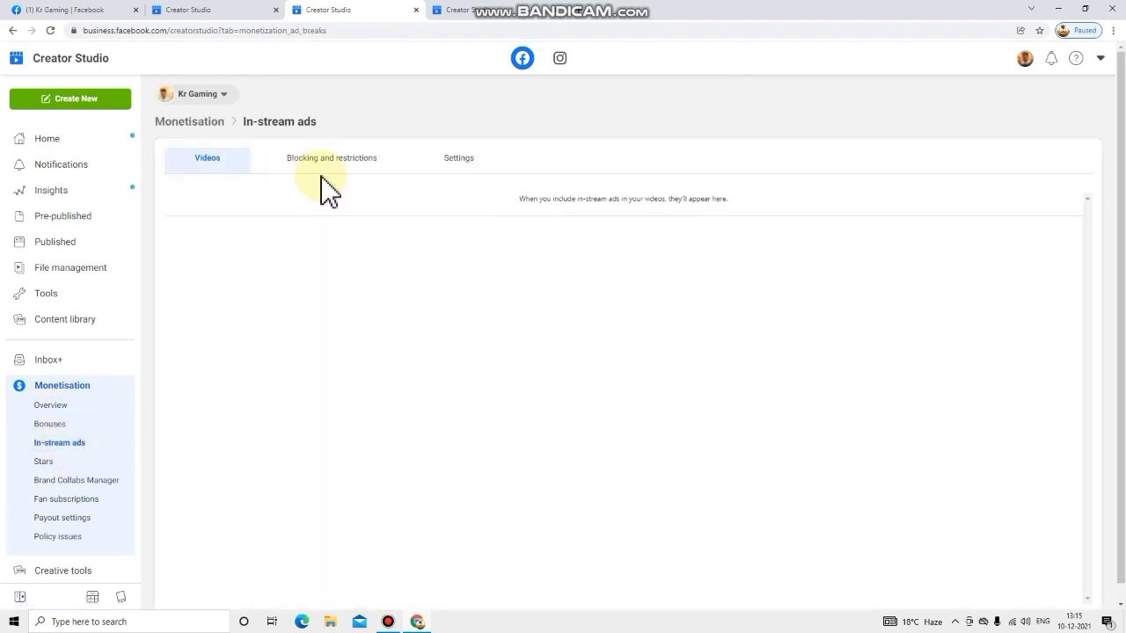
click(451, 169)
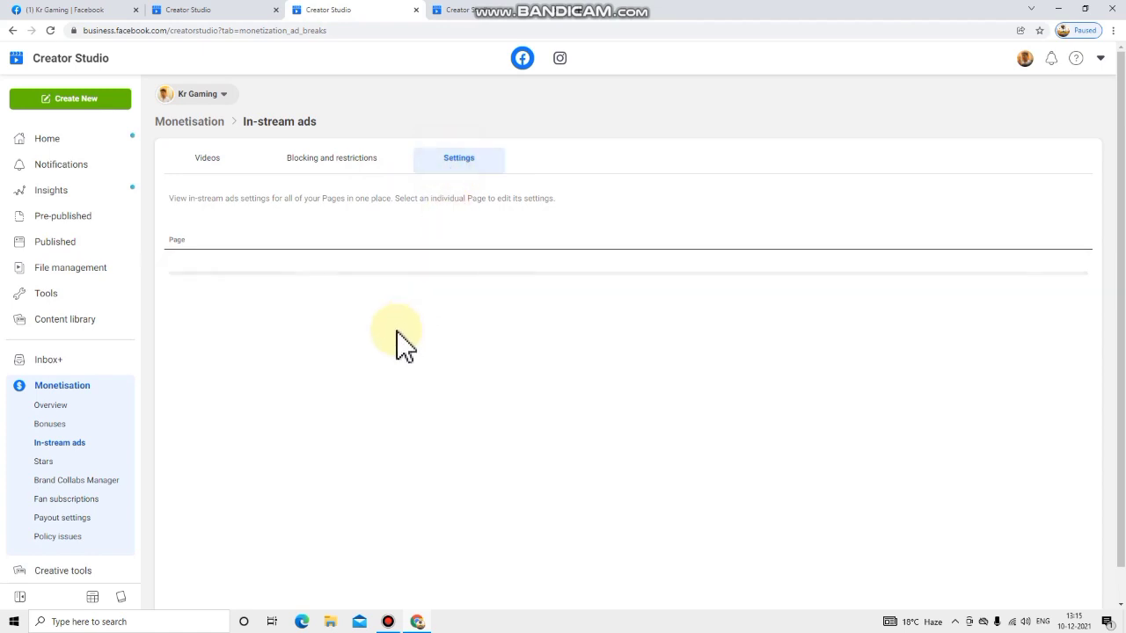
click(428, 283)
scroll(879, 282, down, 1)
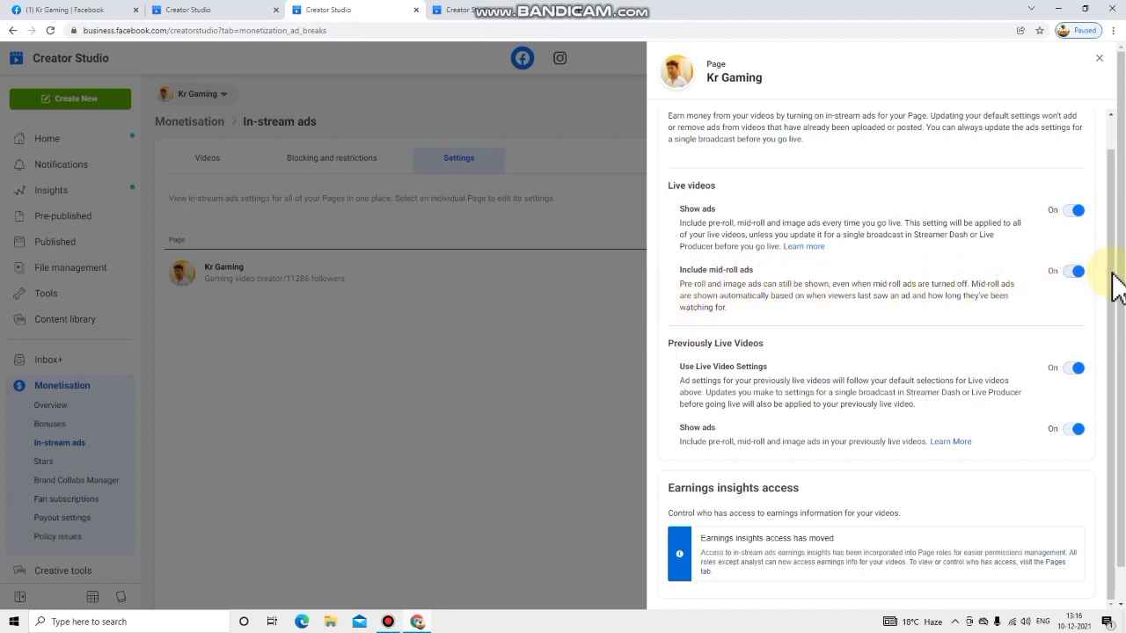
scroll(763, 440, down, 1)
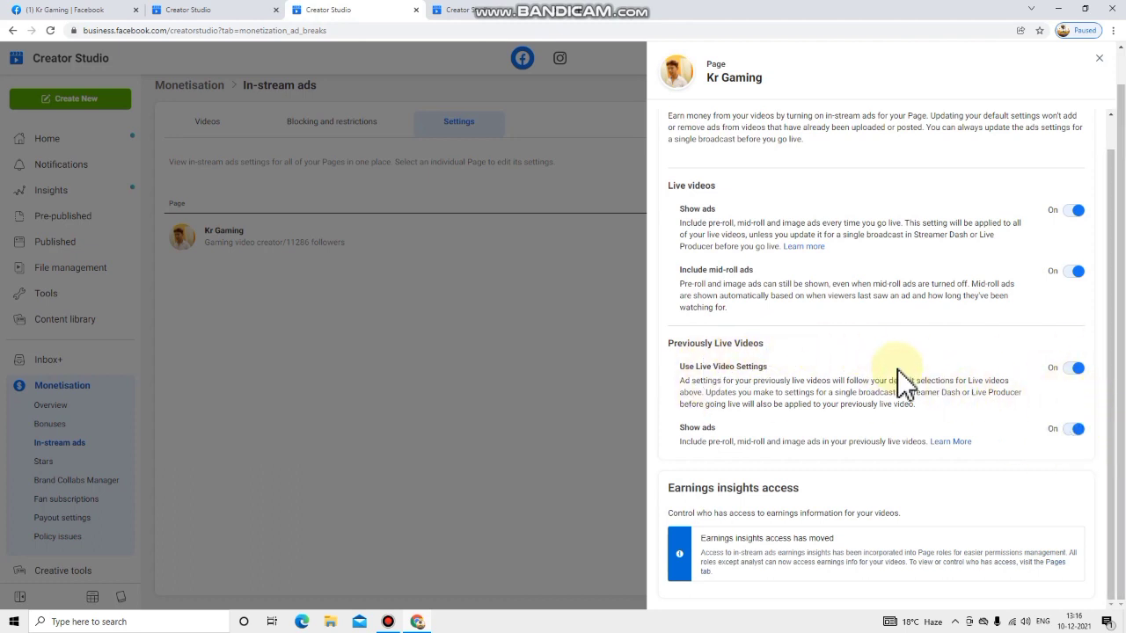
click(221, 348)
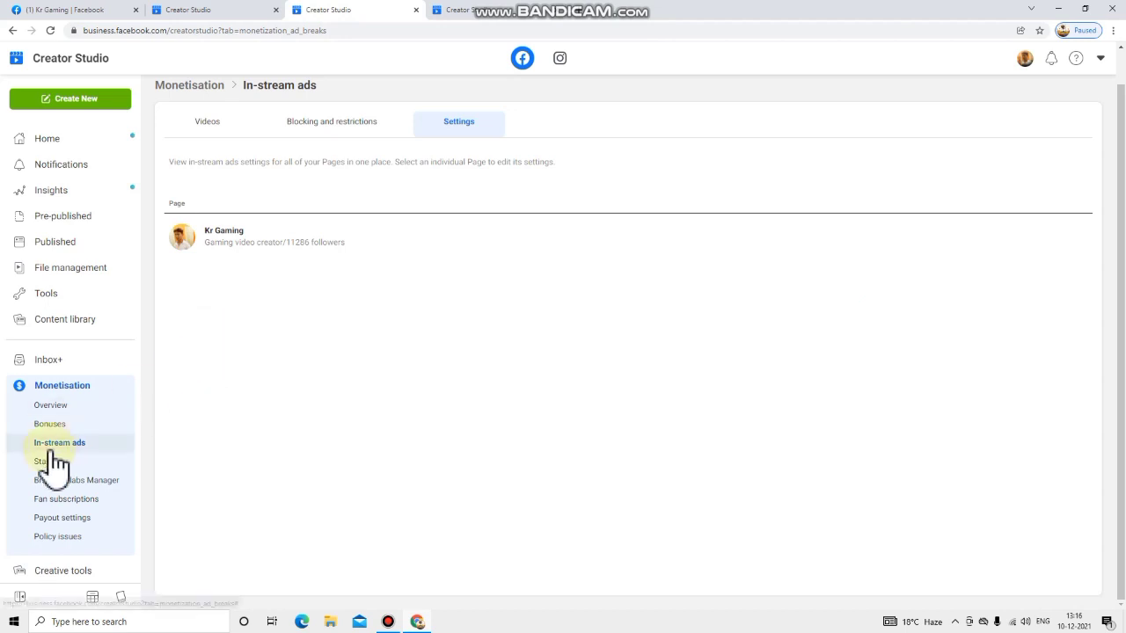
Read the limited originality of content violation from the monetisation overview, tick its acknowledgement, and close it without requesting a review.
click(65, 408)
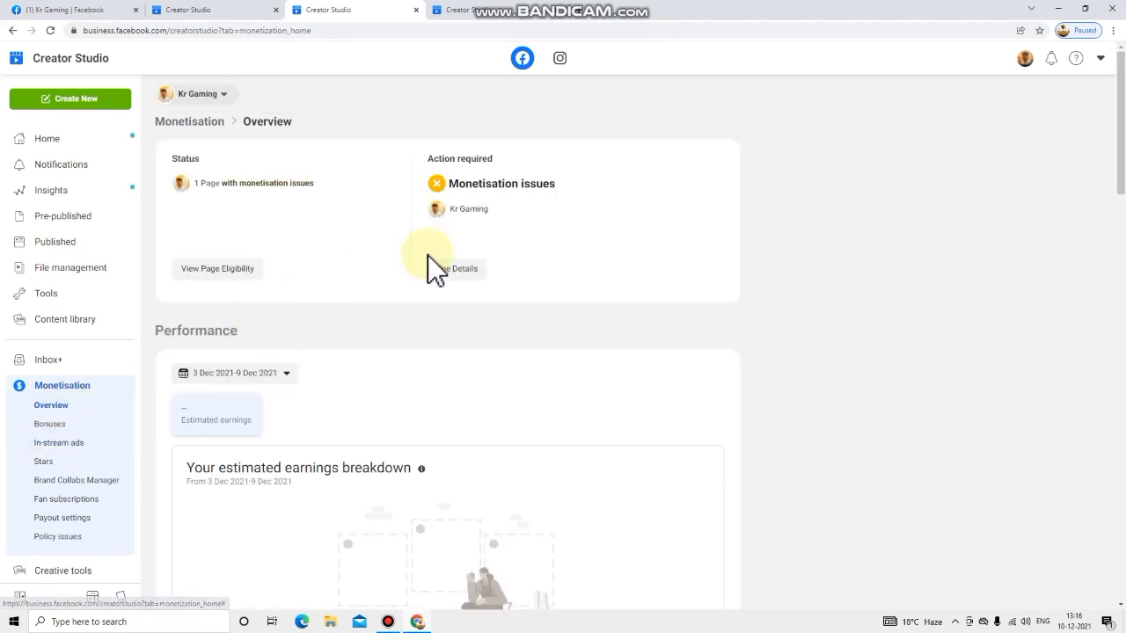
click(445, 268)
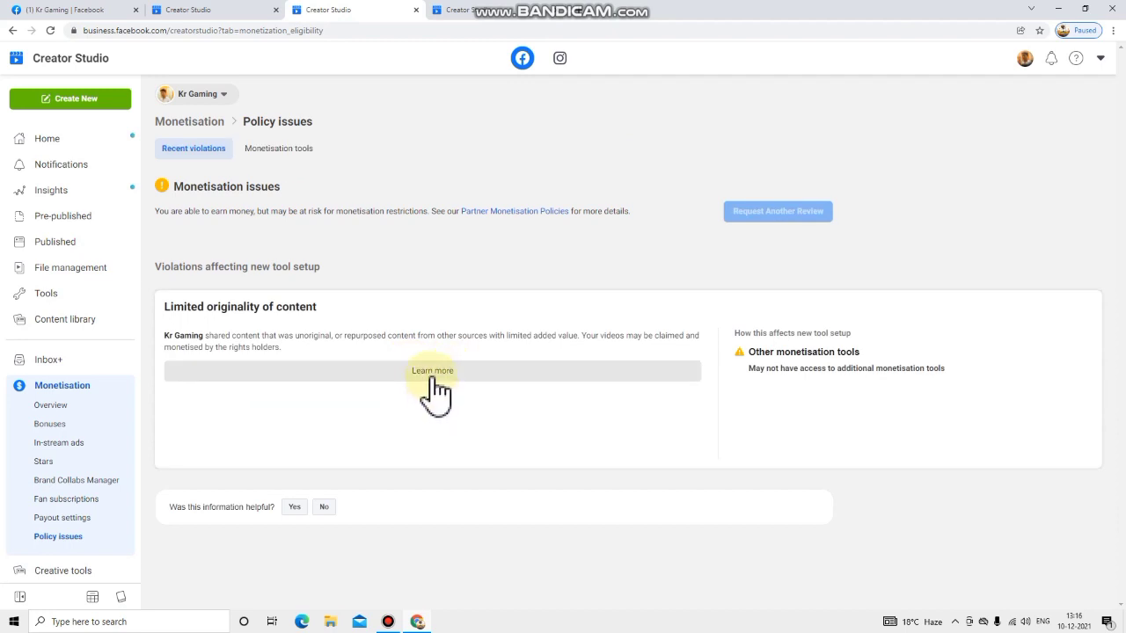
click(437, 380)
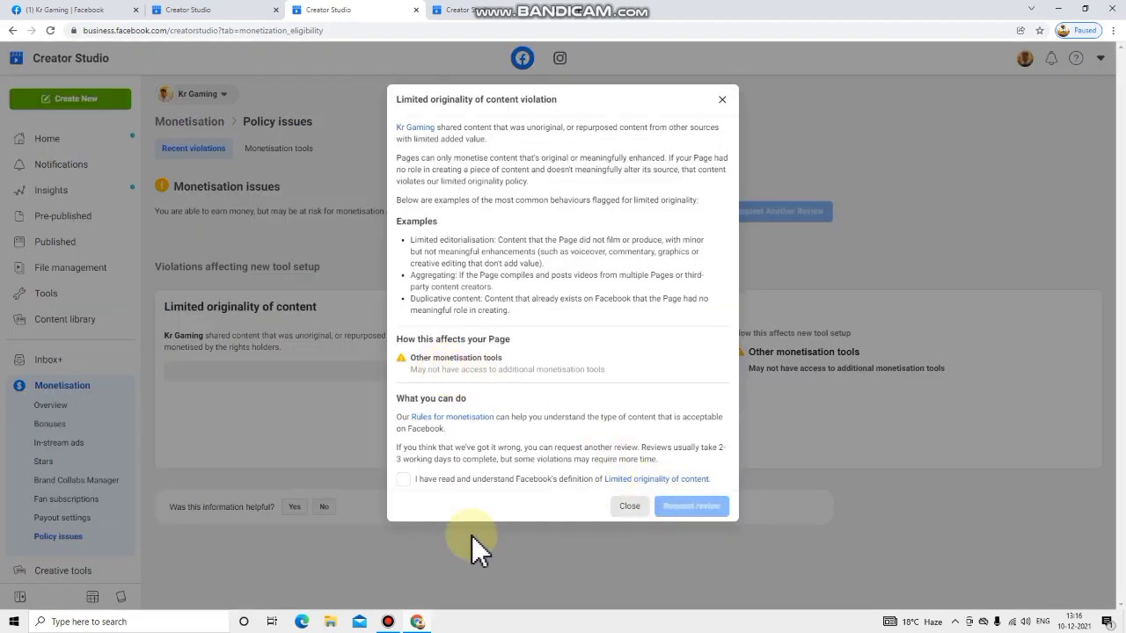
click(402, 480)
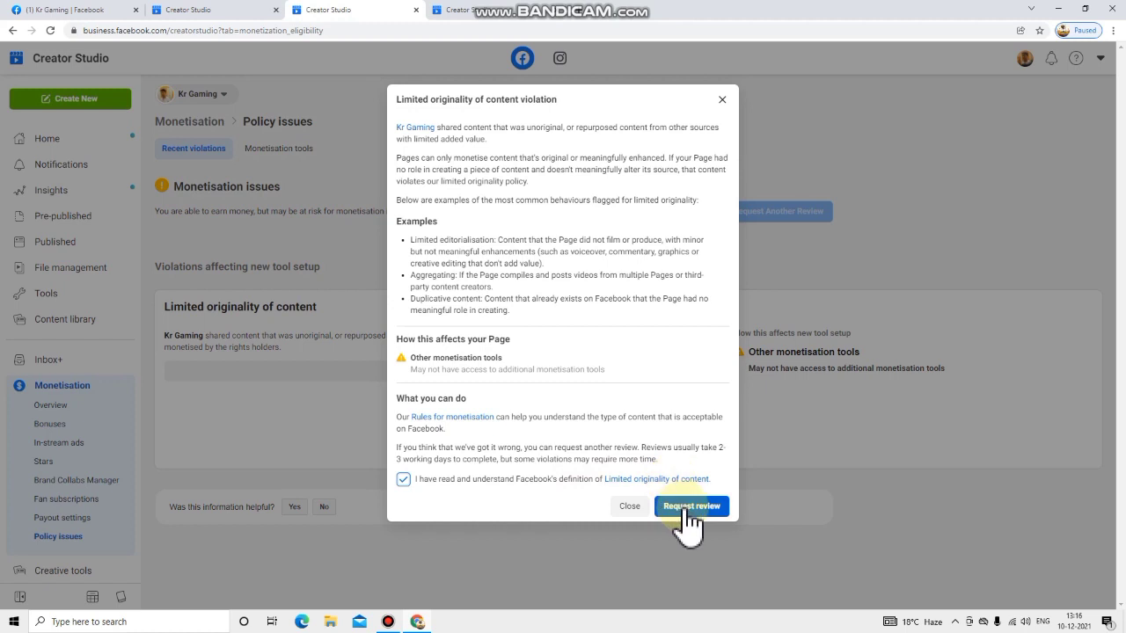
click(629, 507)
Reopen the monetisation issue details from the overview and compare Kr Gaming's monetisation tools with its recent violations.
click(53, 406)
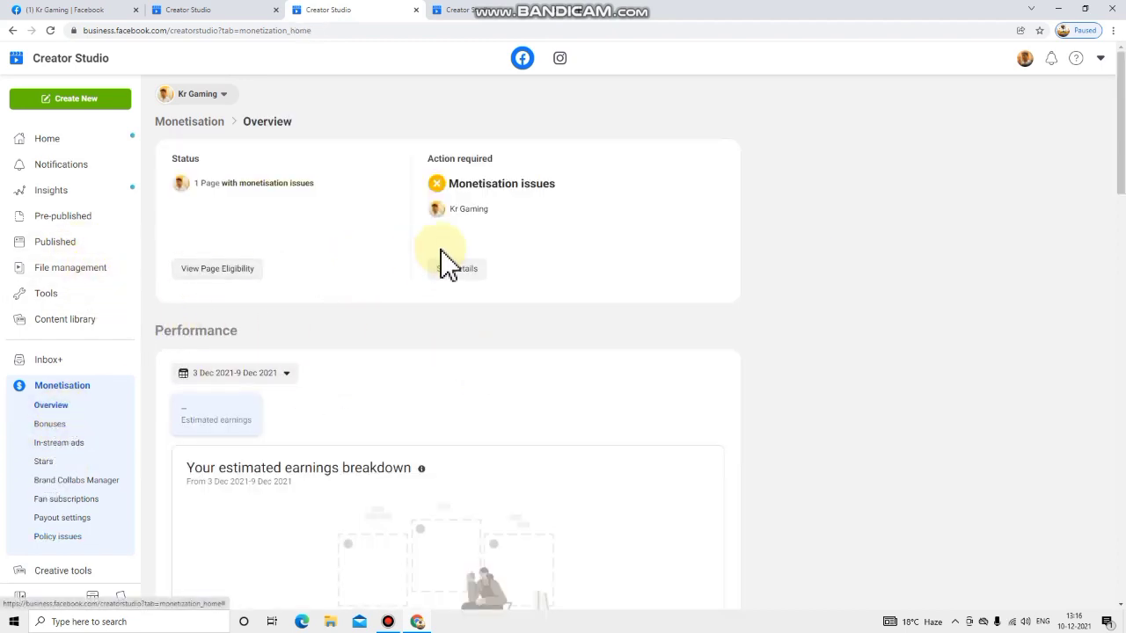
click(460, 269)
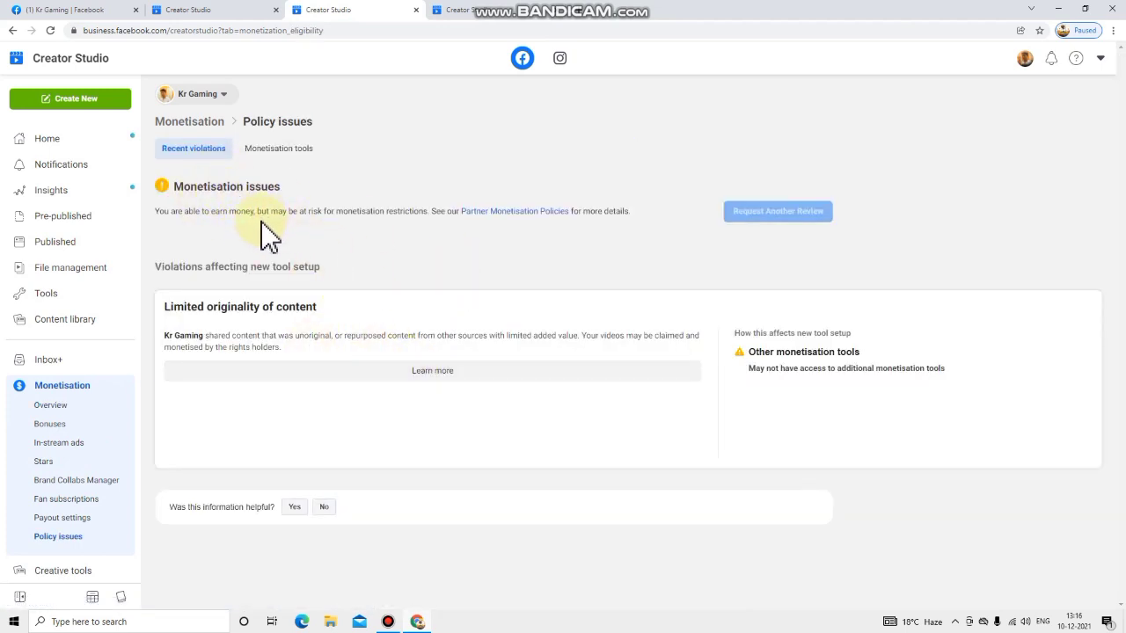
click(290, 150)
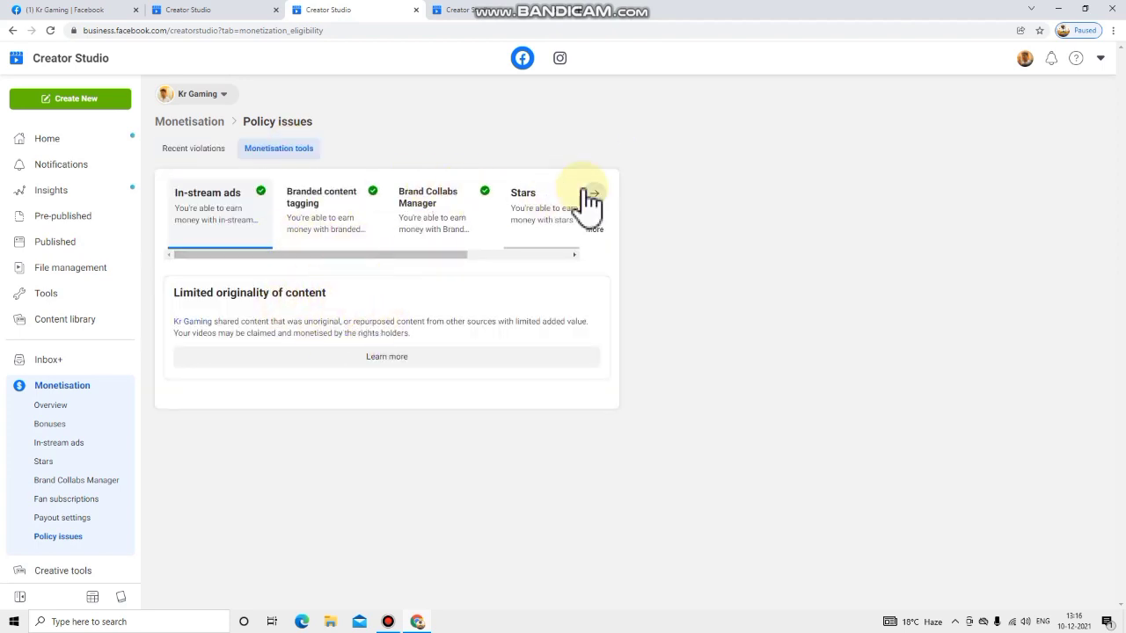
click(590, 193)
click(207, 150)
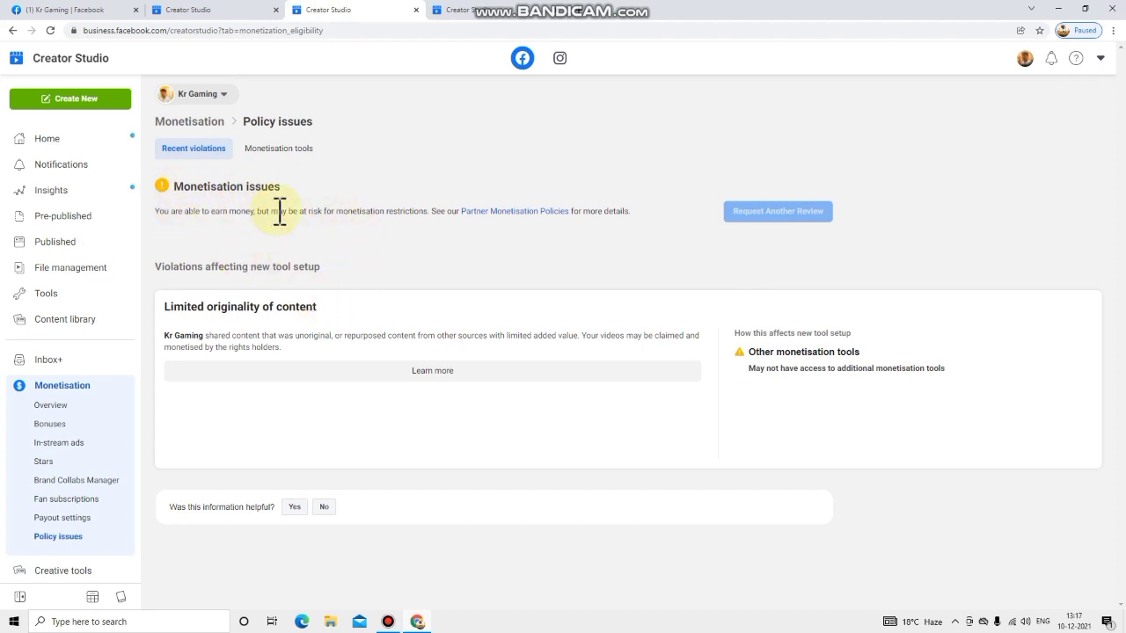
Revisit the in-stream ads settings and the monetisation tools status, and return to the video upload's in-stream ads section.
click(97, 451)
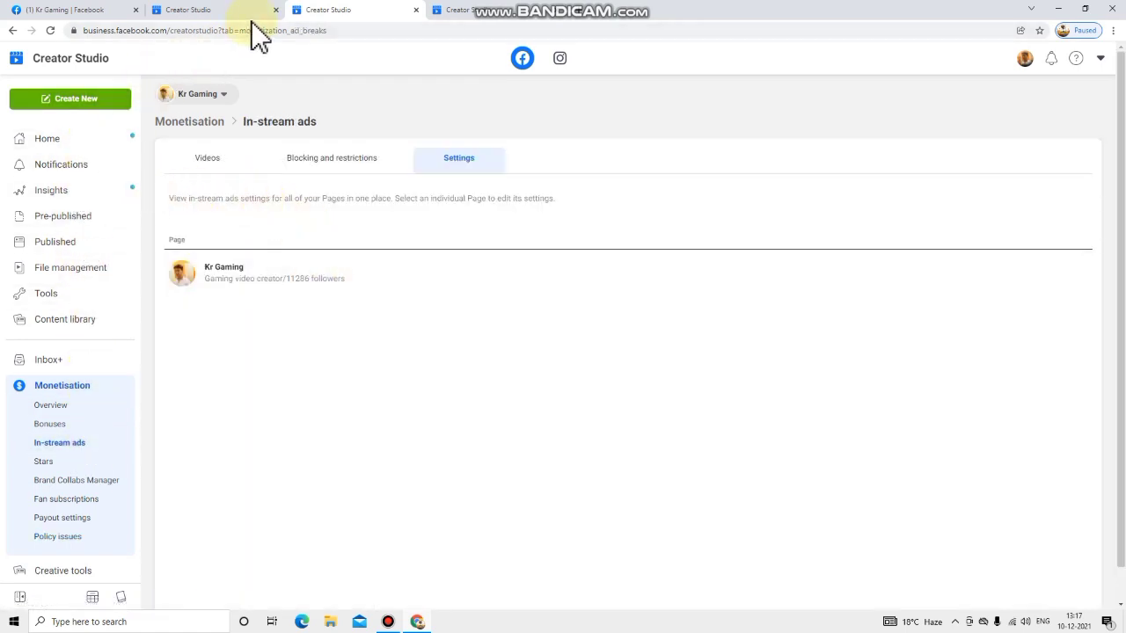
click(516, 12)
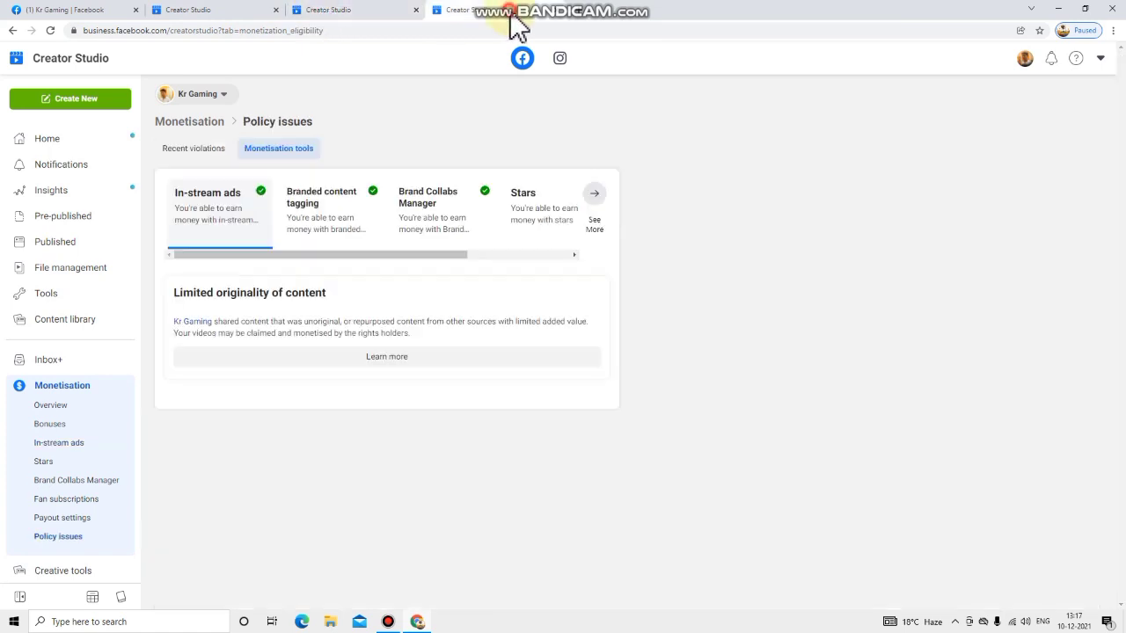
click(245, 14)
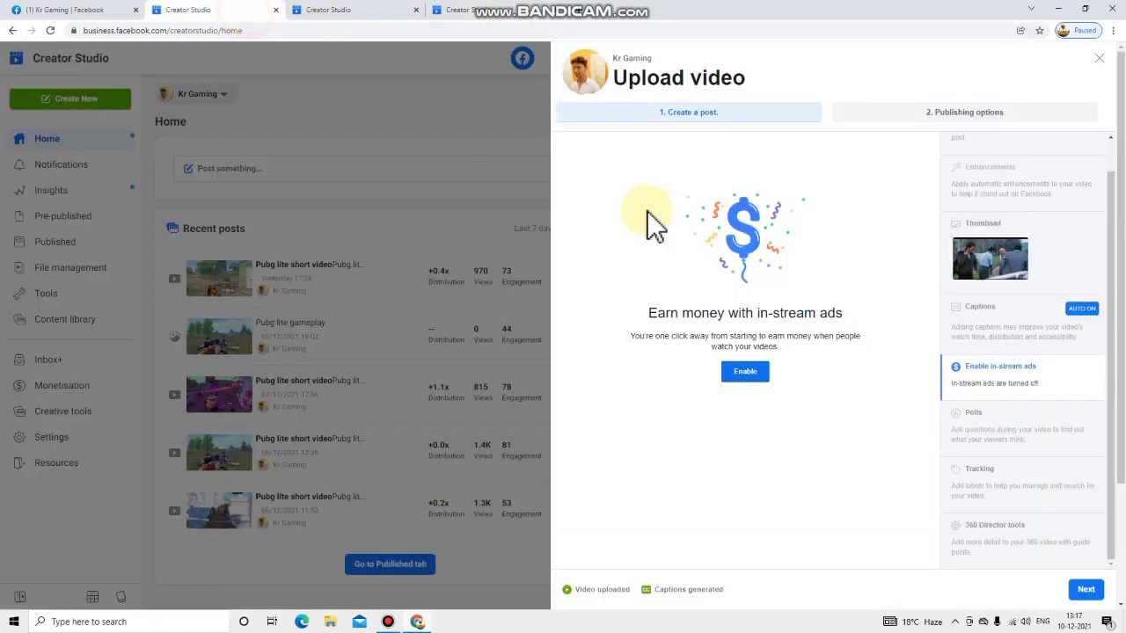